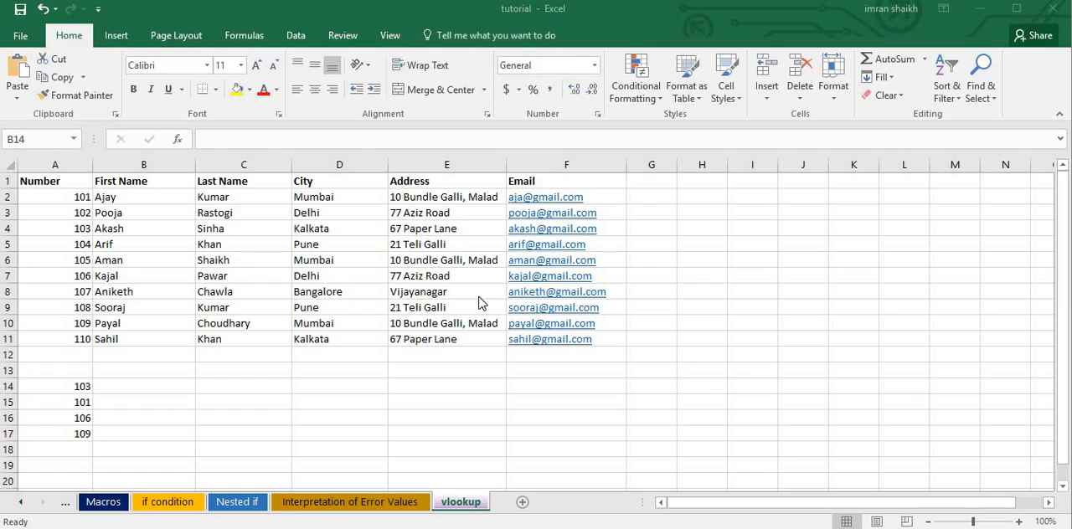
{"action": "left_click", "coordinate": [419, 365]}
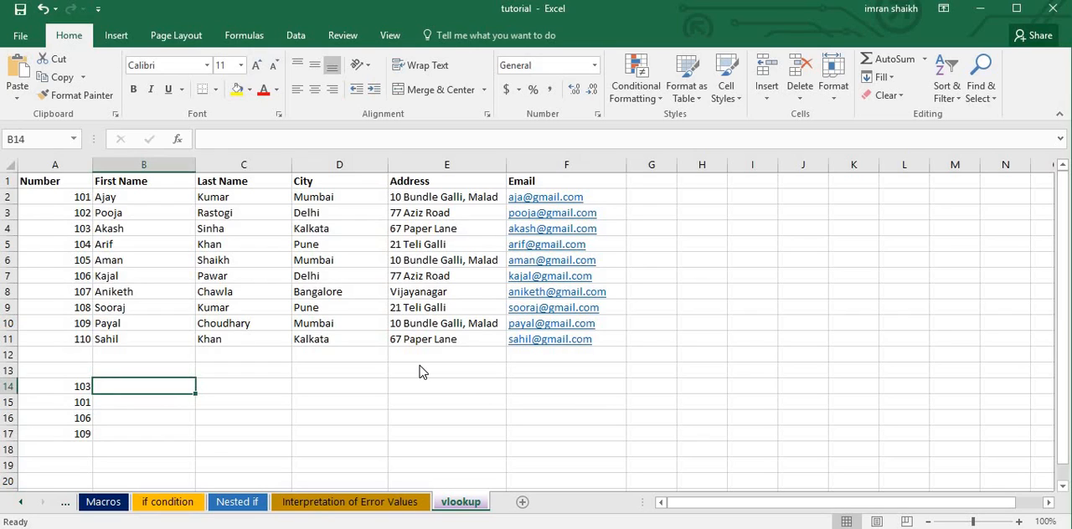
{"action": "left_click", "coordinate": [420, 365]}
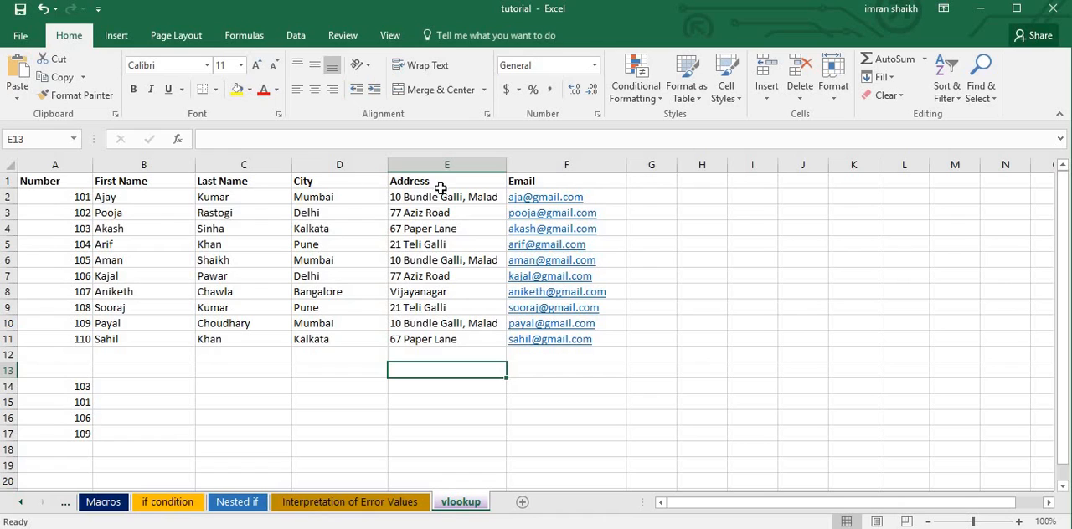
{"action": "left_click_drag", "start_coordinate": [48, 181], "coordinate": [577, 340]}
{"action": "left_click", "coordinate": [261, 356]}
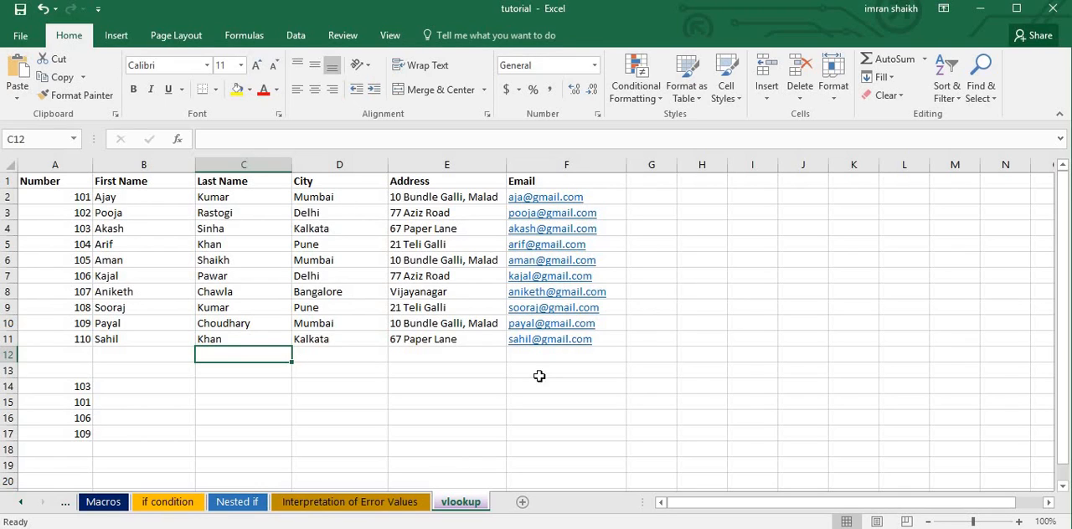
Enter the sample numbers 1100, 2000, 700 and 5000 in cells H14 to H17.
{"action": "left_click", "coordinate": [695, 385]}
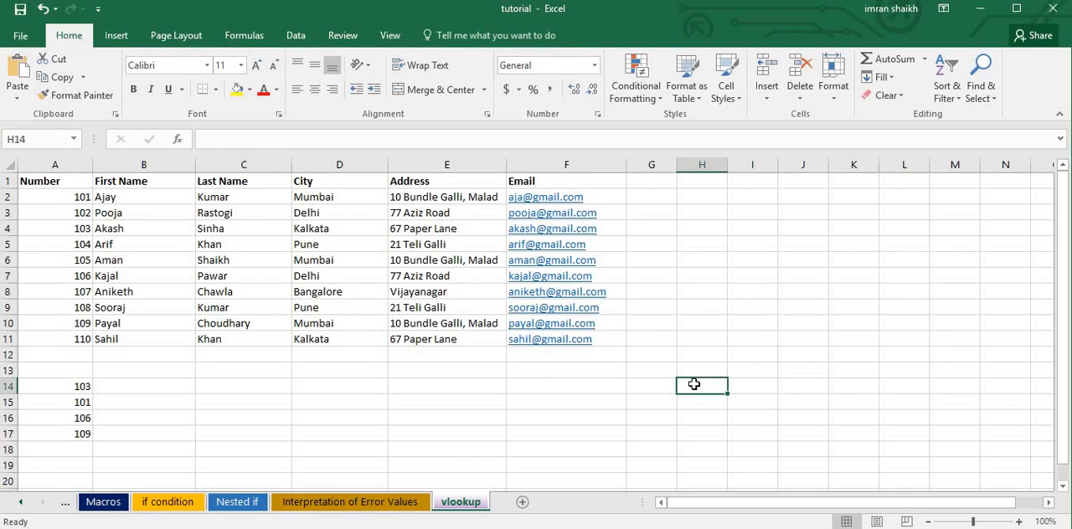
{"action": "type", "text": "1100"}
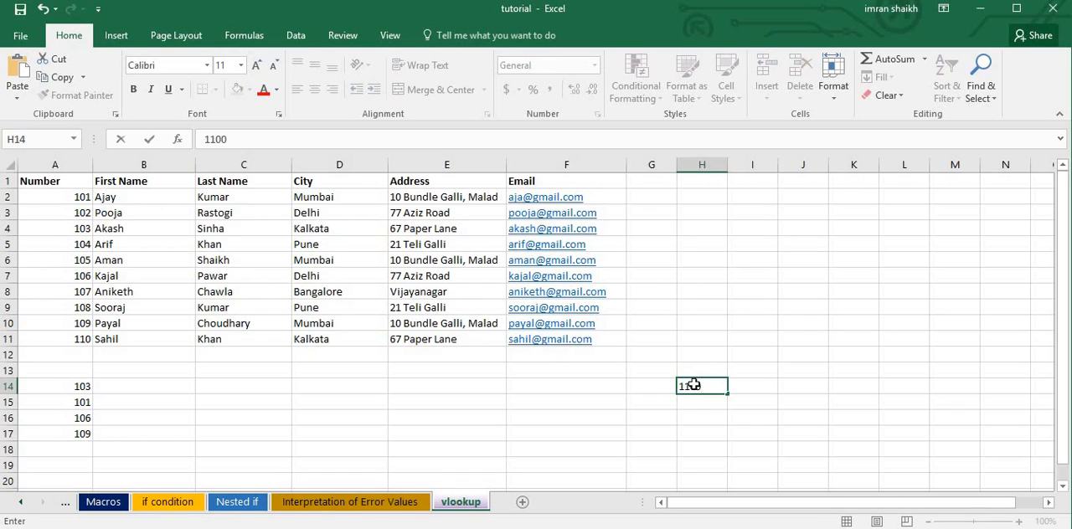
{"action": "key", "text": "Return"}
{"action": "type", "text": "200"}
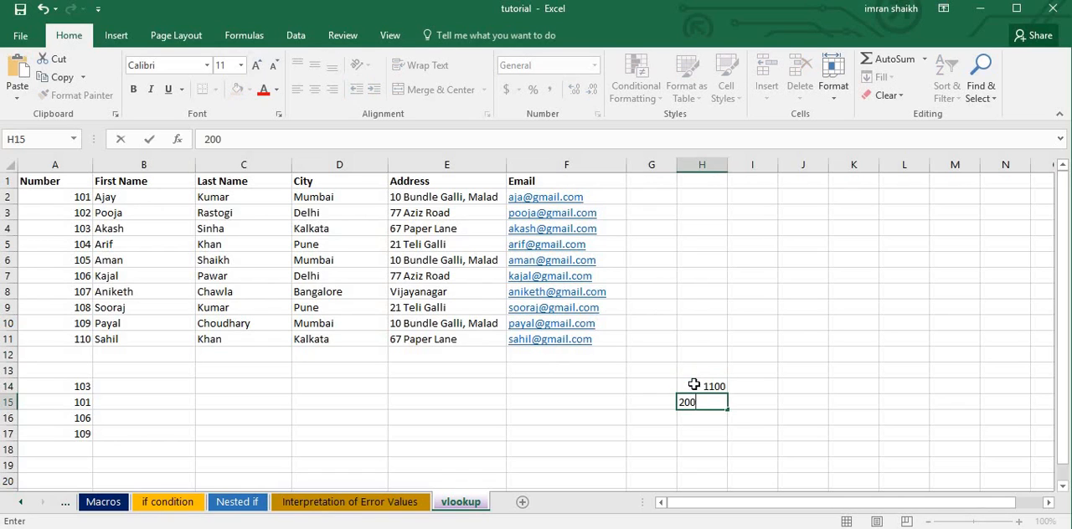
{"action": "key", "text": "Return"}
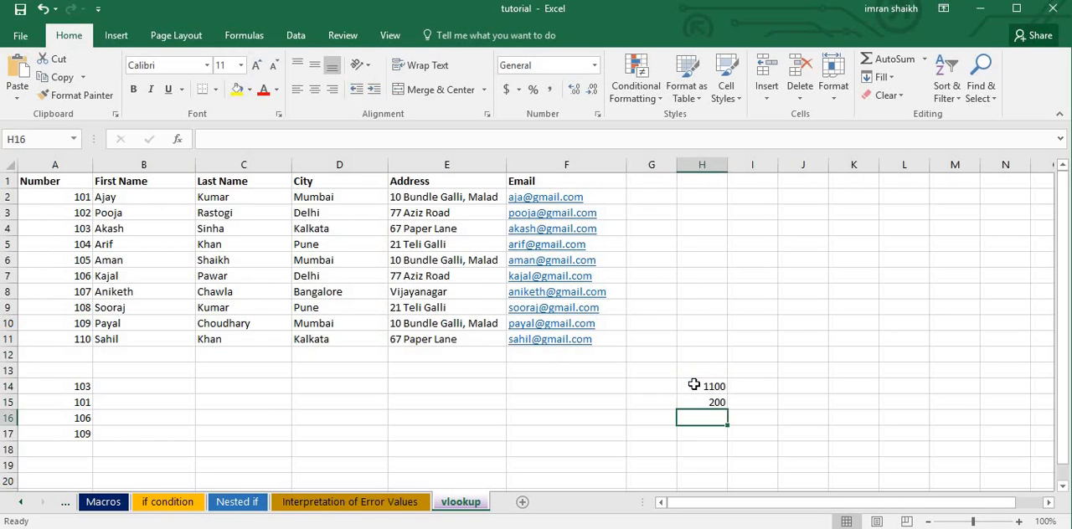
{"action": "key", "text": "Up"}
{"action": "type", "text": "2000"}
{"action": "key", "text": "Return"}
{"action": "type", "text": "700"}
{"action": "key", "text": "Return"}
{"action": "type", "text": "5"}
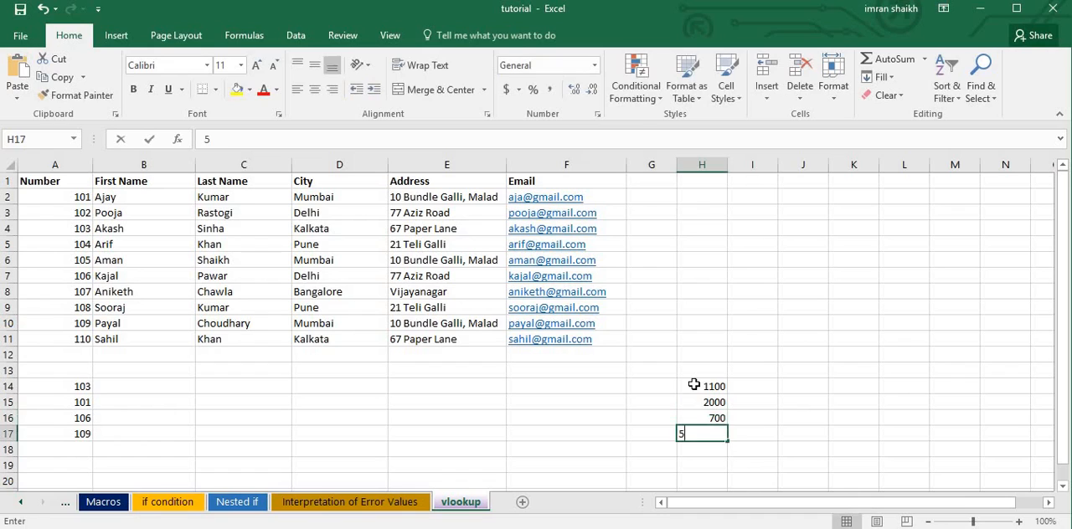
{"action": "type", "text": "000"}
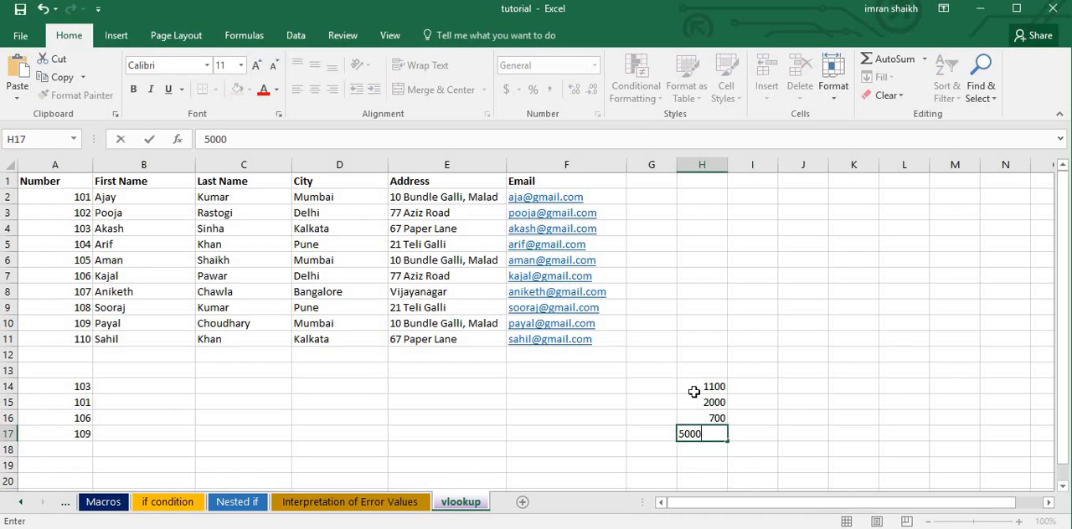
{"action": "left_click", "coordinate": [693, 390]}
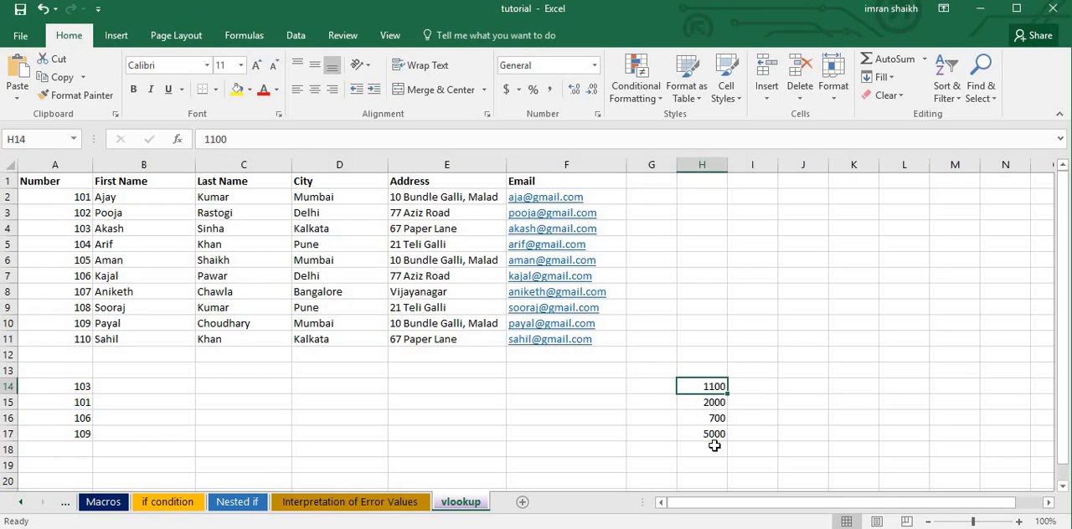
Clear the sample numbers from cells H14:H17.
{"action": "left_click_drag", "start_coordinate": [704, 389], "coordinate": [718, 434]}
{"action": "key", "text": "Delete"}
{"action": "left_click", "coordinate": [711, 388]}
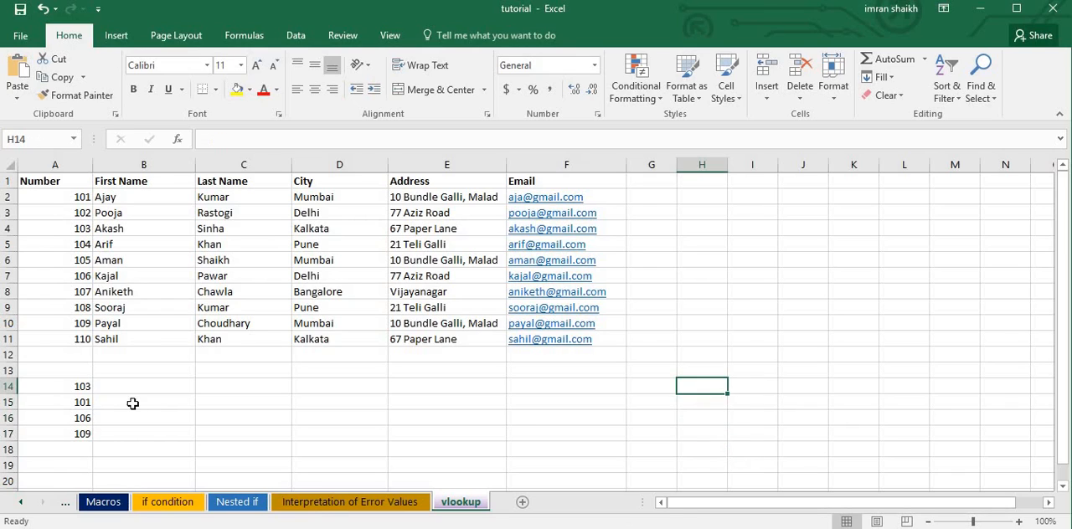
{"action": "left_click", "coordinate": [61, 181]}
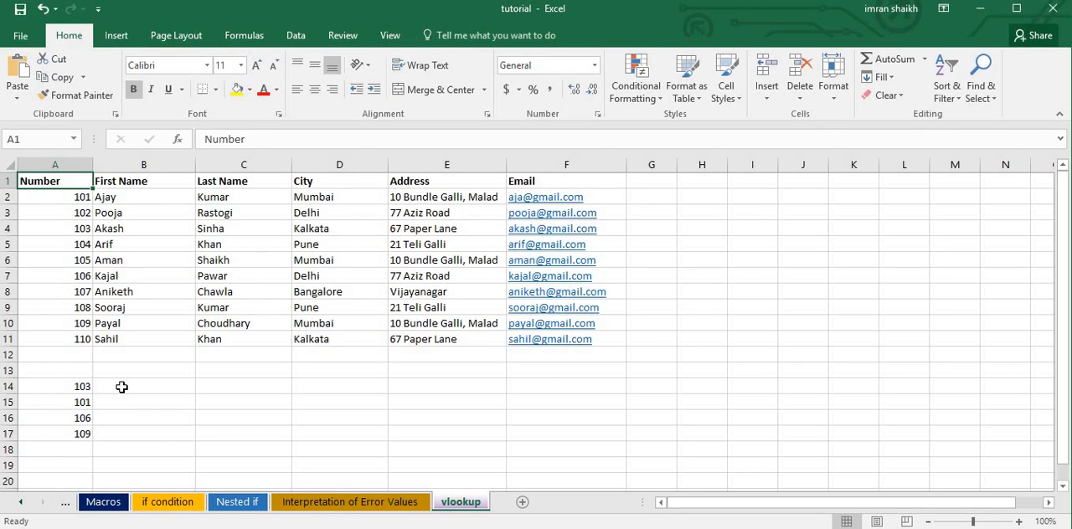
Enter =VLOOKUP(A14,A1:F11,2,0) in cell B14 to return the first name for the number in A14.
{"action": "left_click", "coordinate": [152, 387]}
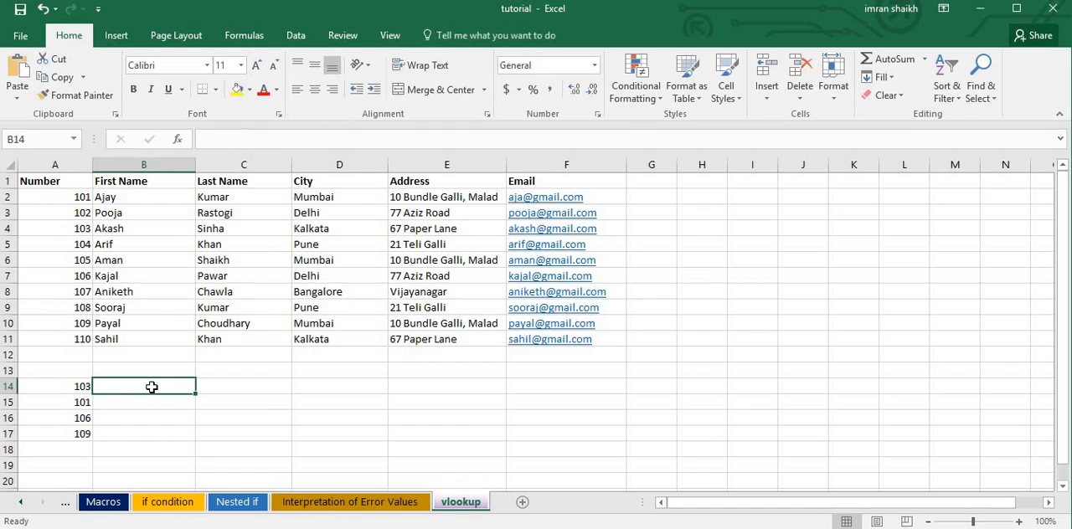
{"action": "type", "text": "=vlo"}
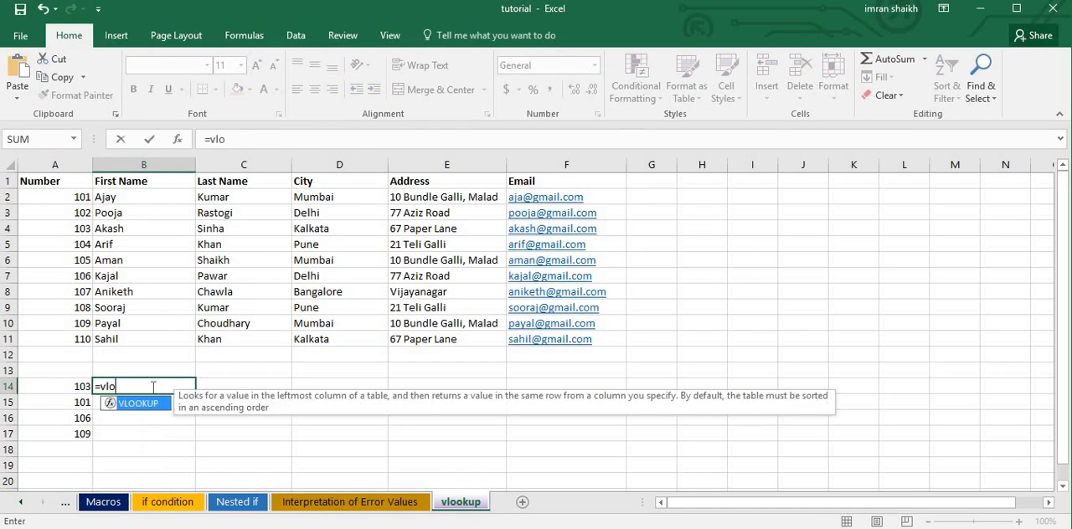
{"action": "key", "text": "Tab"}
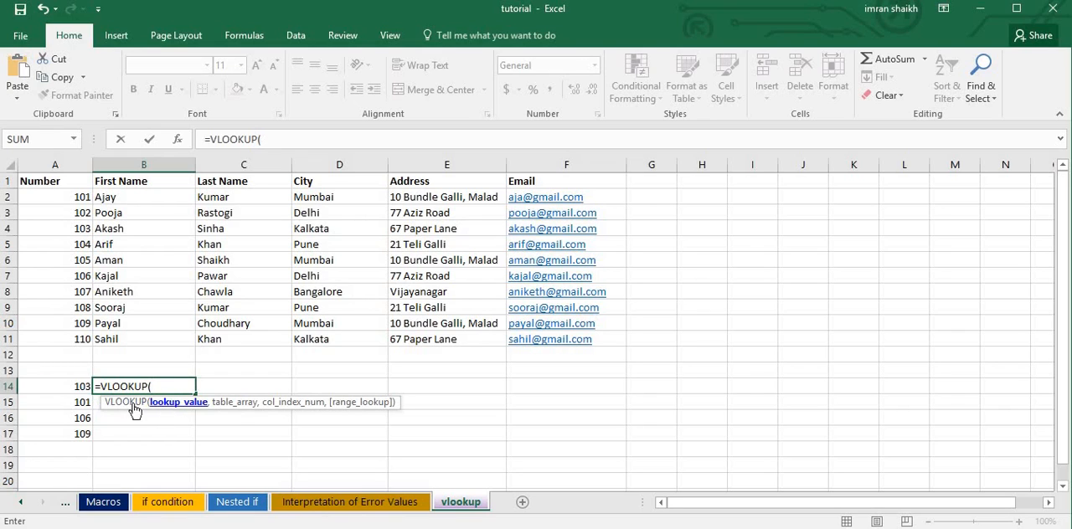
{"action": "left_click", "coordinate": [73, 389]}
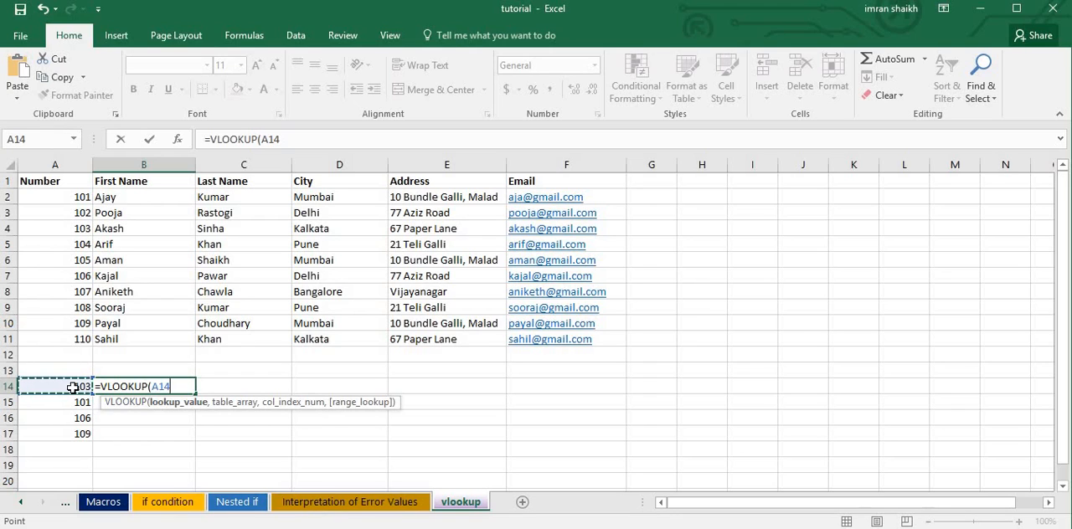
{"action": "type", "text": ","}
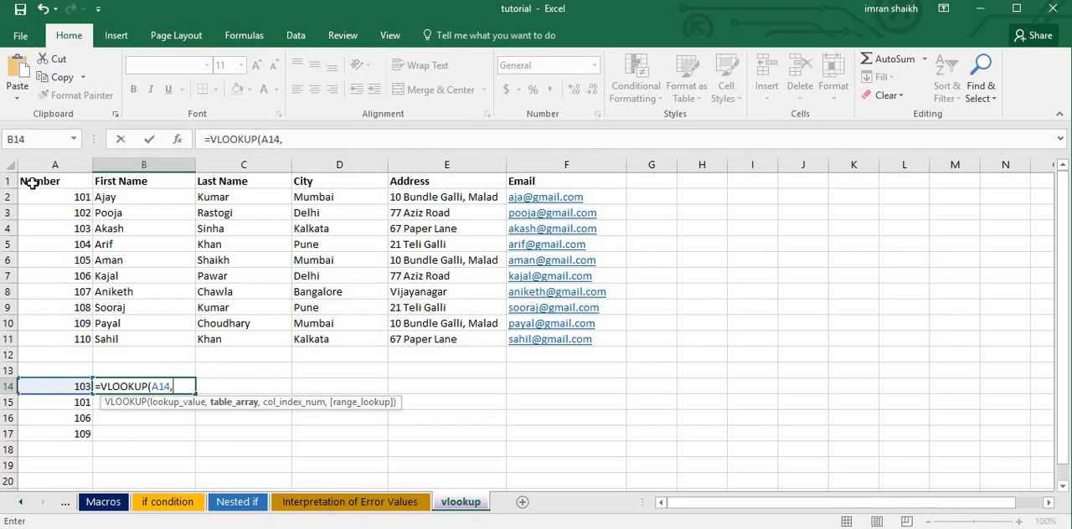
{"action": "left_click_drag", "start_coordinate": [31, 182], "coordinate": [577, 340]}
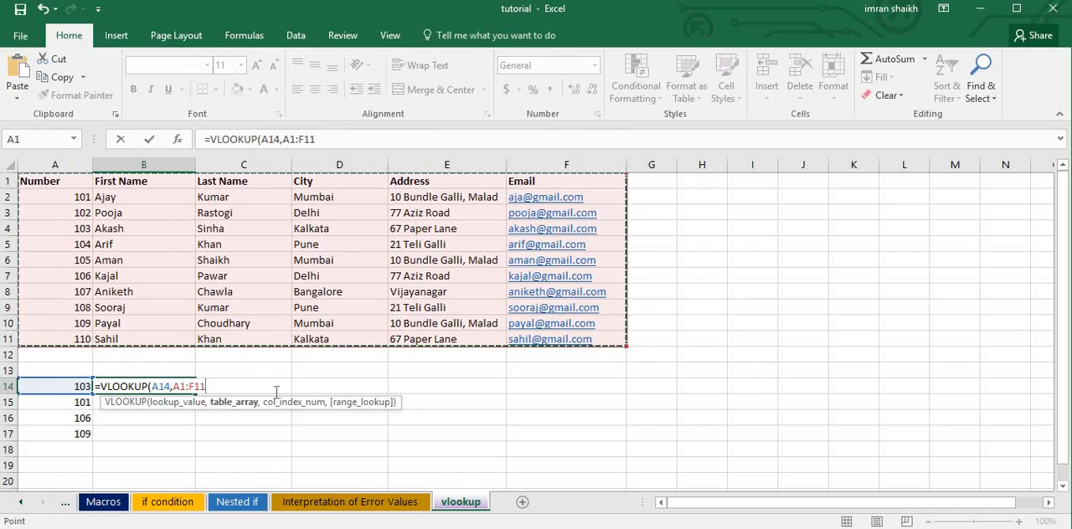
{"action": "type", "text": ",2"}
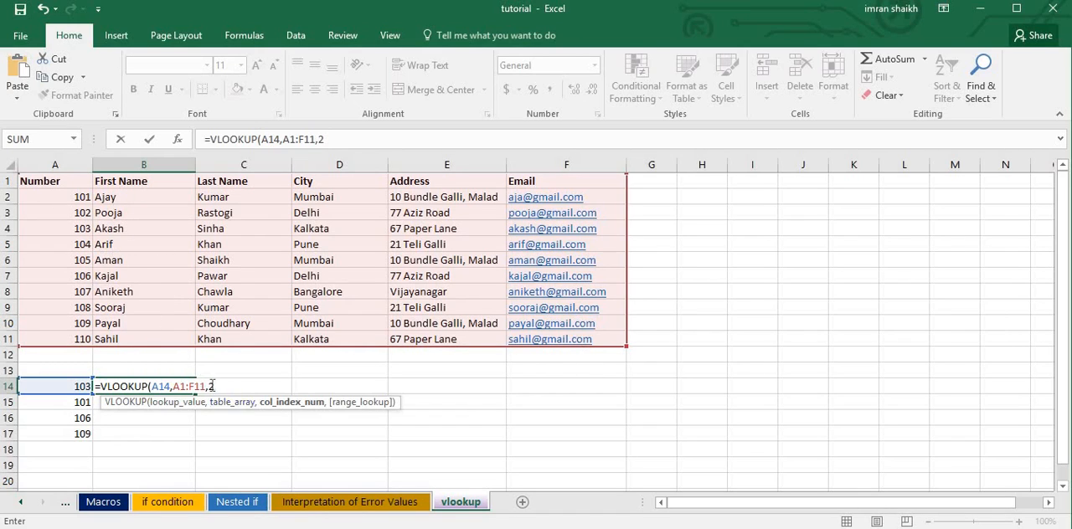
{"action": "type", "text": ","}
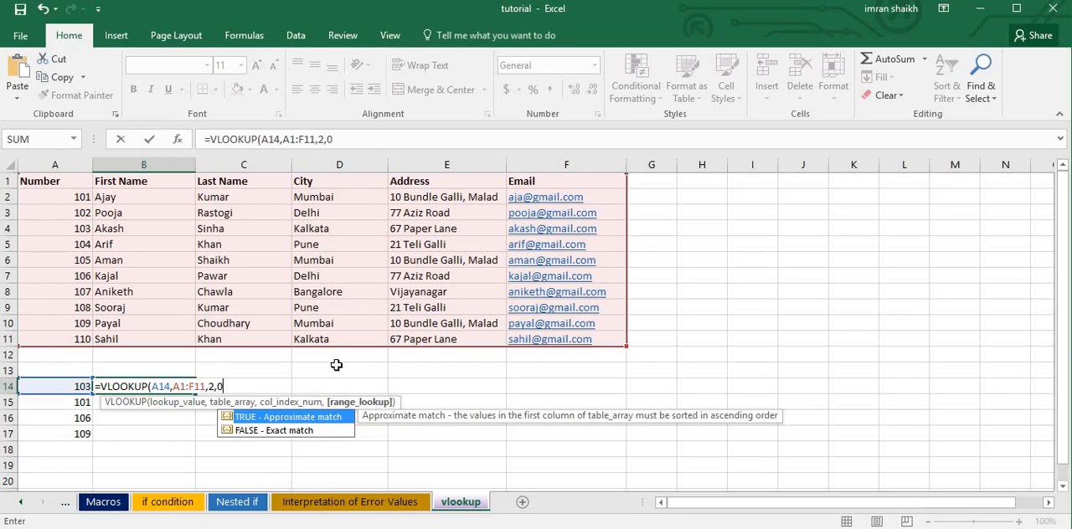
{"action": "type", "text": "0)"}
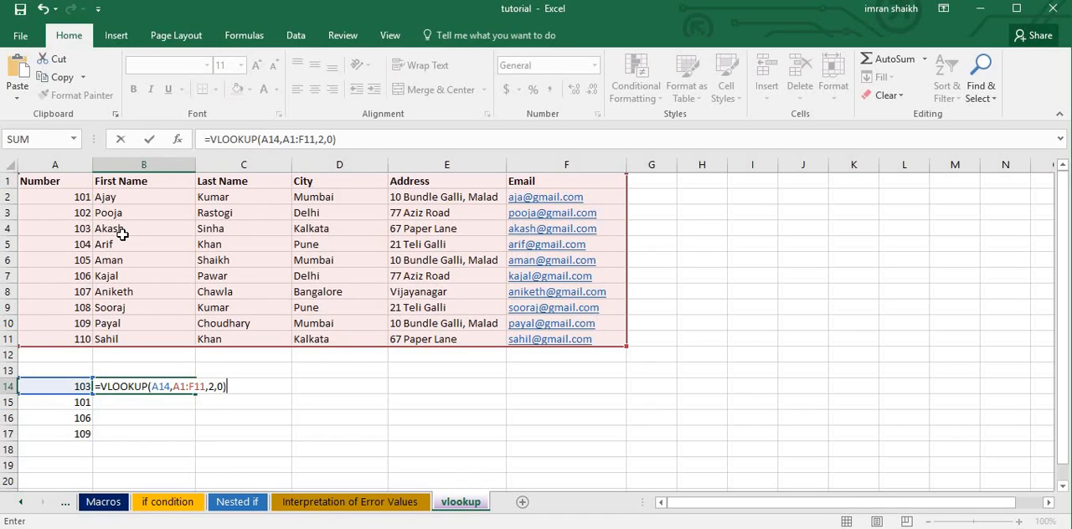
{"action": "key", "text": "Return"}
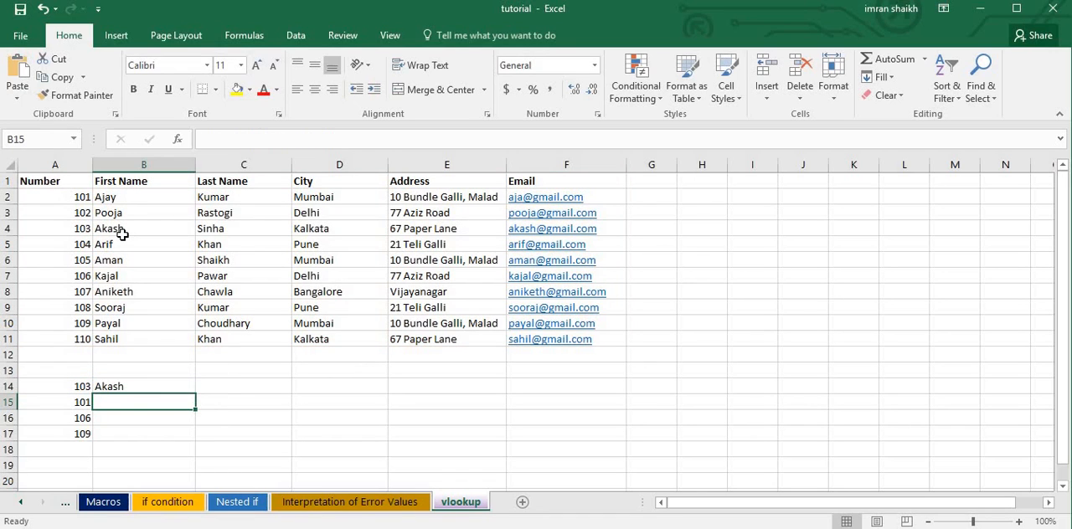
{"action": "left_click", "coordinate": [131, 387]}
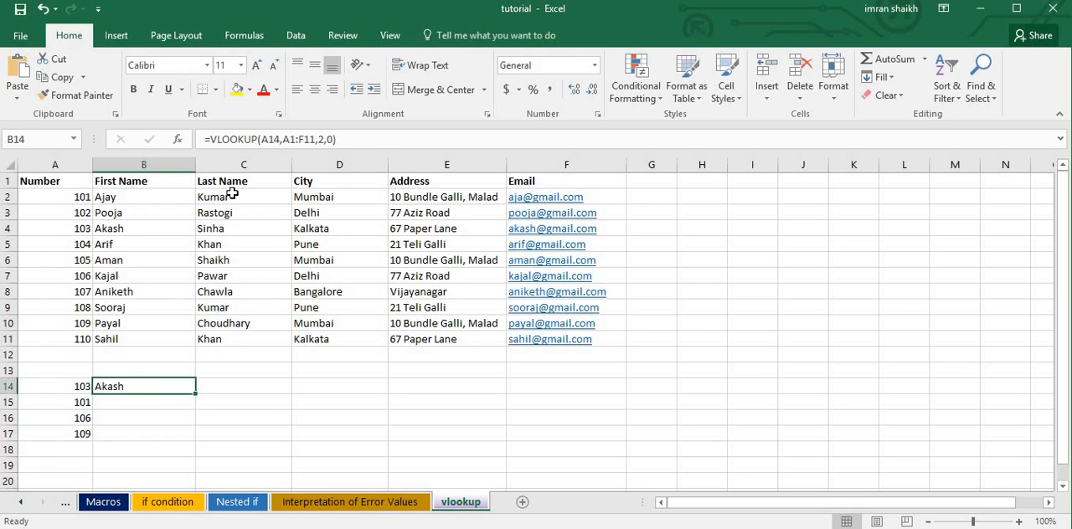
Try a VLOOKUP formula in C14 that looks up A14 in A1:F11 and returns column 3, and undo the entry.
{"action": "left_click", "coordinate": [224, 384]}
{"action": "type", "text": "=vlo"}
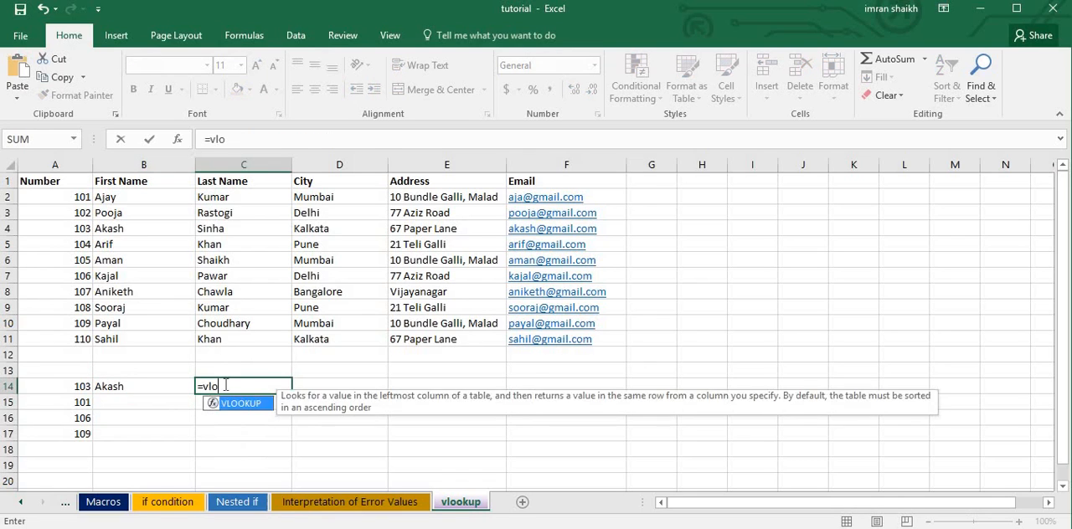
{"action": "key", "text": "Tab"}
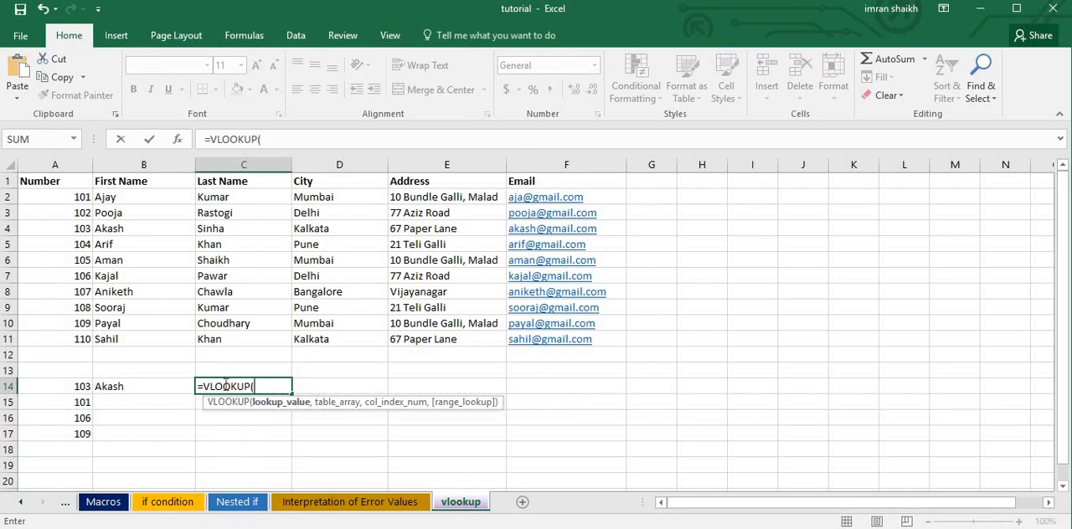
{"action": "left_click", "coordinate": [68, 387]}
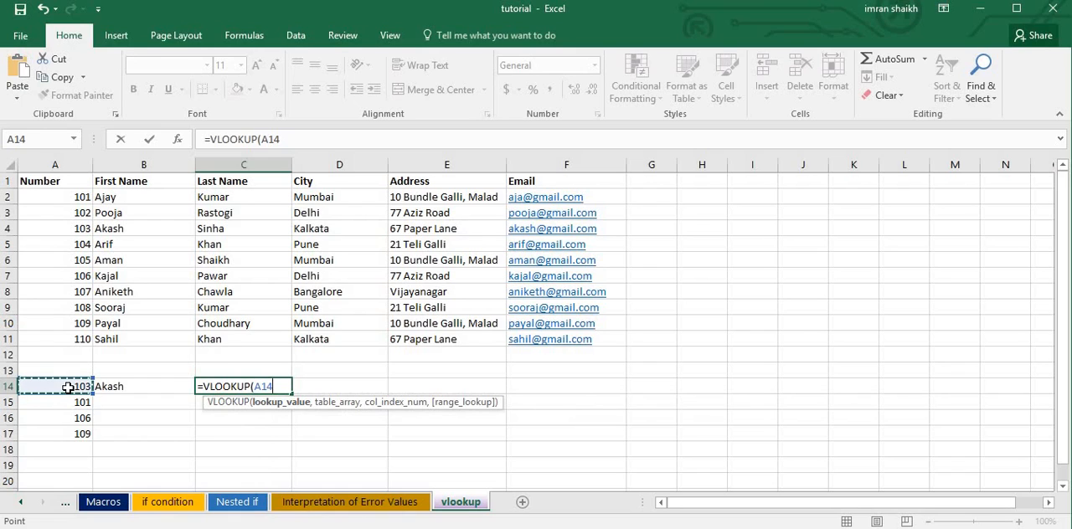
{"action": "type", "text": ","}
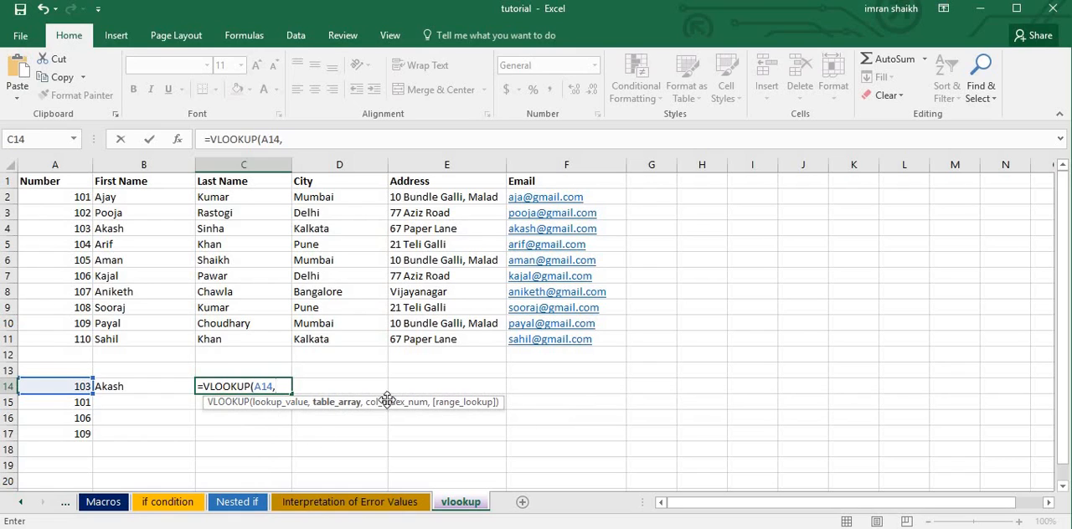
{"action": "left_click_drag", "start_coordinate": [47, 181], "coordinate": [566, 346]}
{"action": "type", "text": ","}
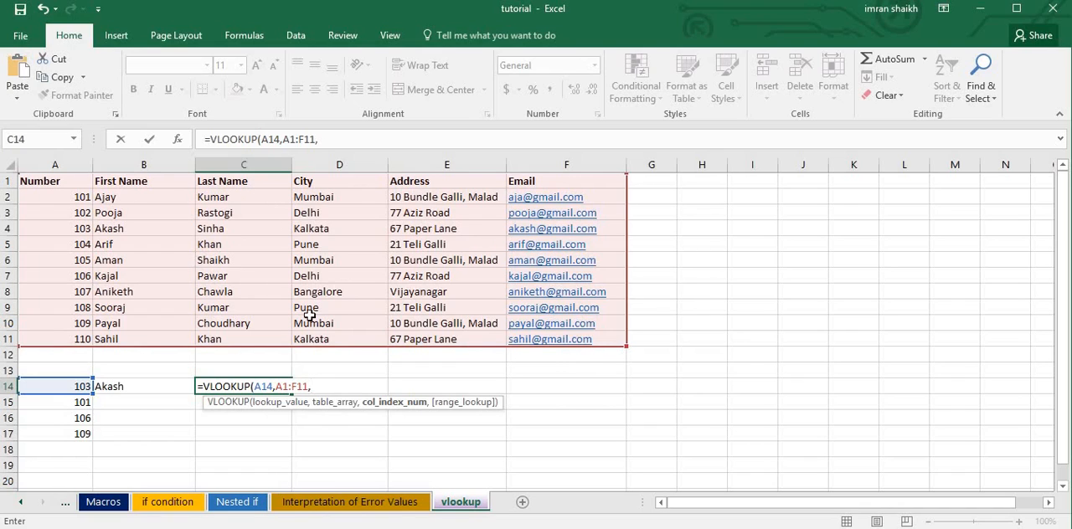
{"action": "type", "text": "3"}
{"action": "key", "text": "Return"}
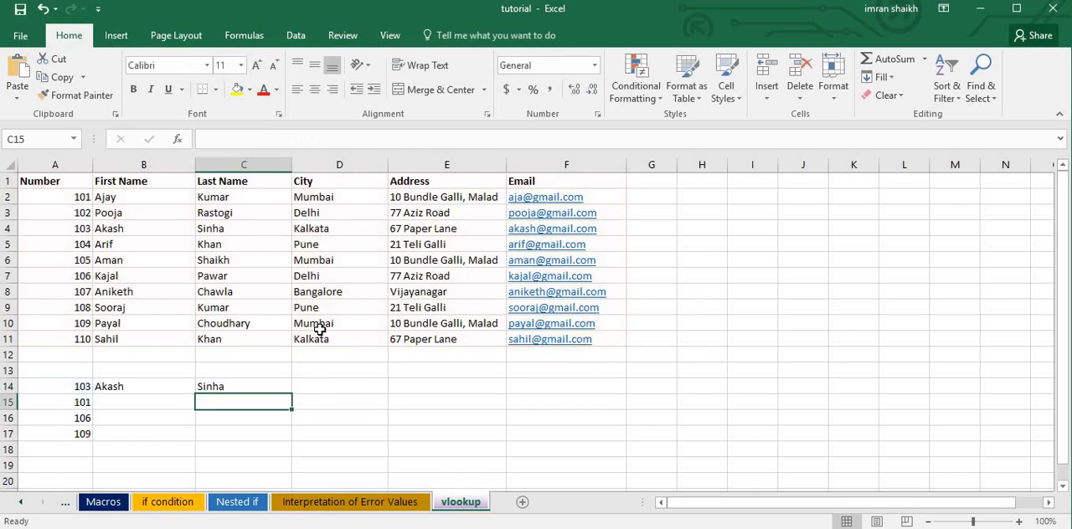
{"action": "key", "text": "ctrl+z"}
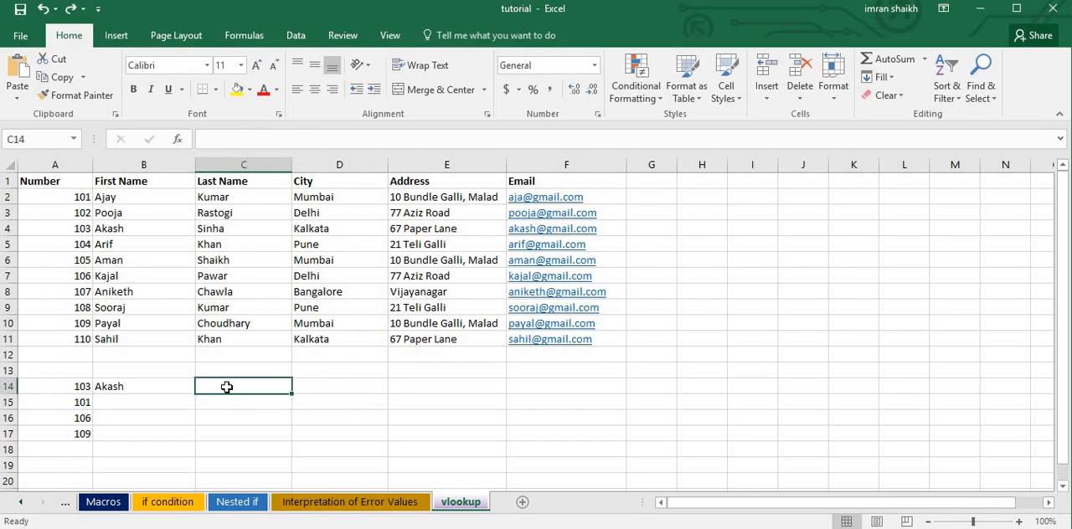
Enter =VLOOKUP(A14,A1:F11,3,0) in cell C14 to return the last name for the number in A14.
{"action": "type", "text": "=vl"}
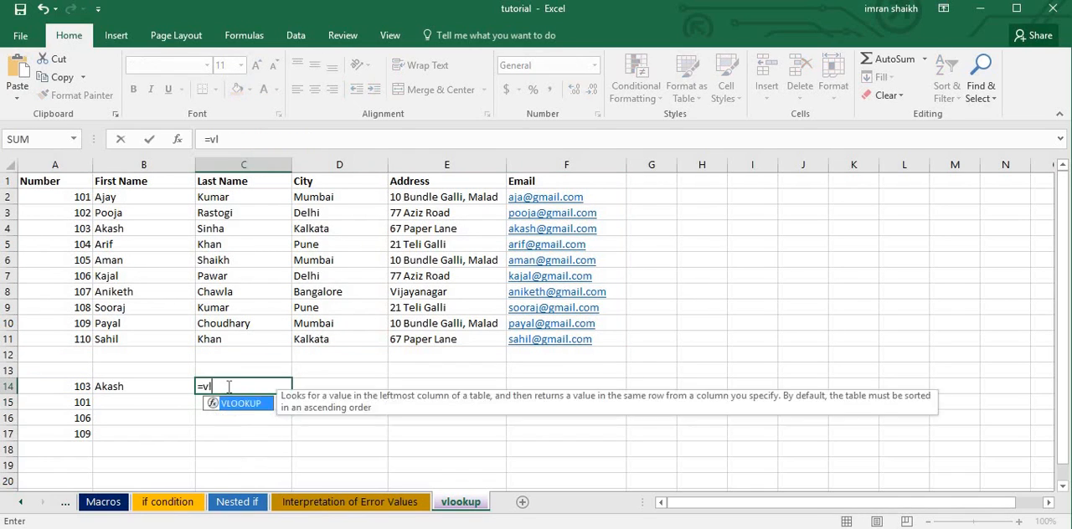
{"action": "type", "text": "oo"}
{"action": "key", "text": "Tab"}
{"action": "left_click", "coordinate": [82, 392]}
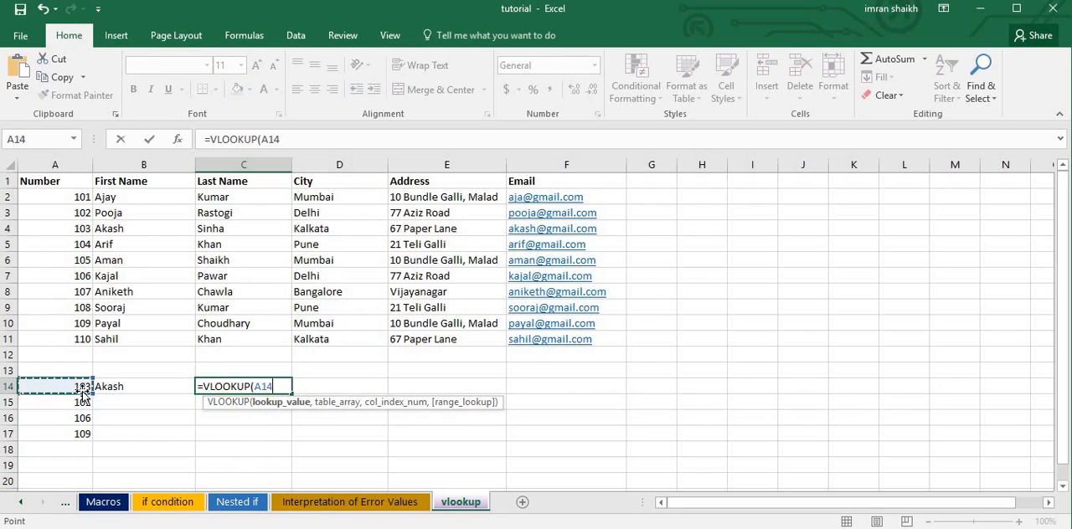
{"action": "type", "text": ","}
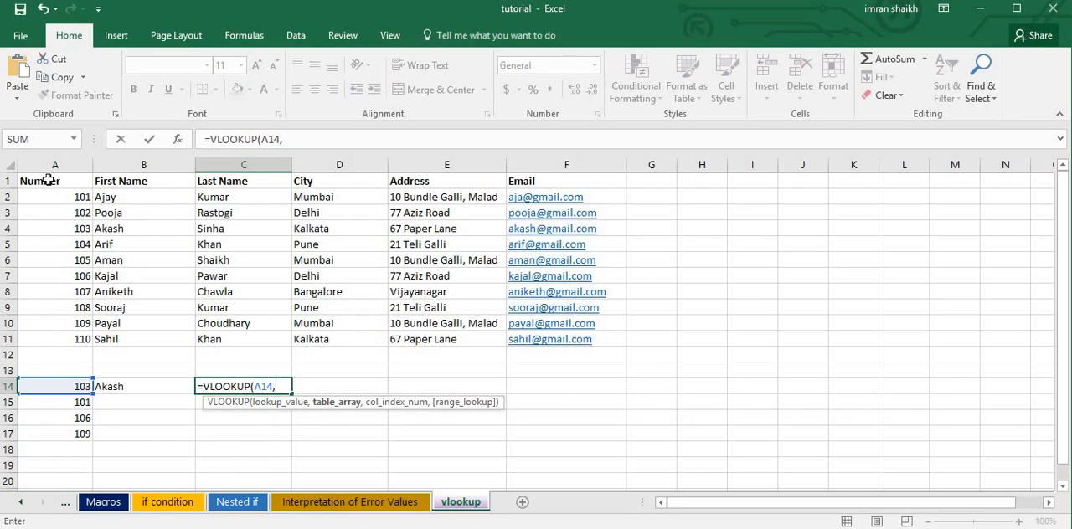
{"action": "left_click_drag", "start_coordinate": [48, 181], "coordinate": [597, 346]}
{"action": "type", "text": ","}
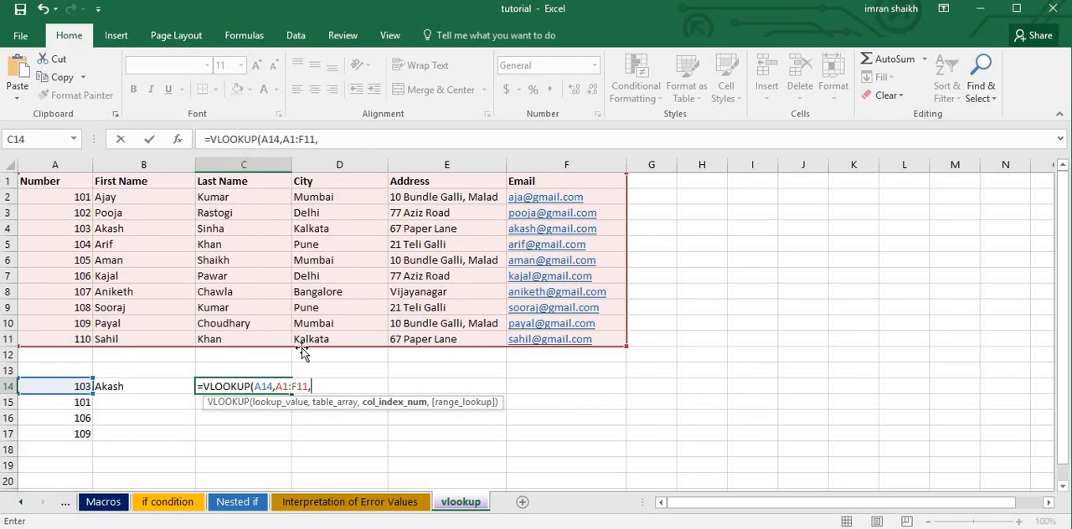
{"action": "type", "text": "3,"}
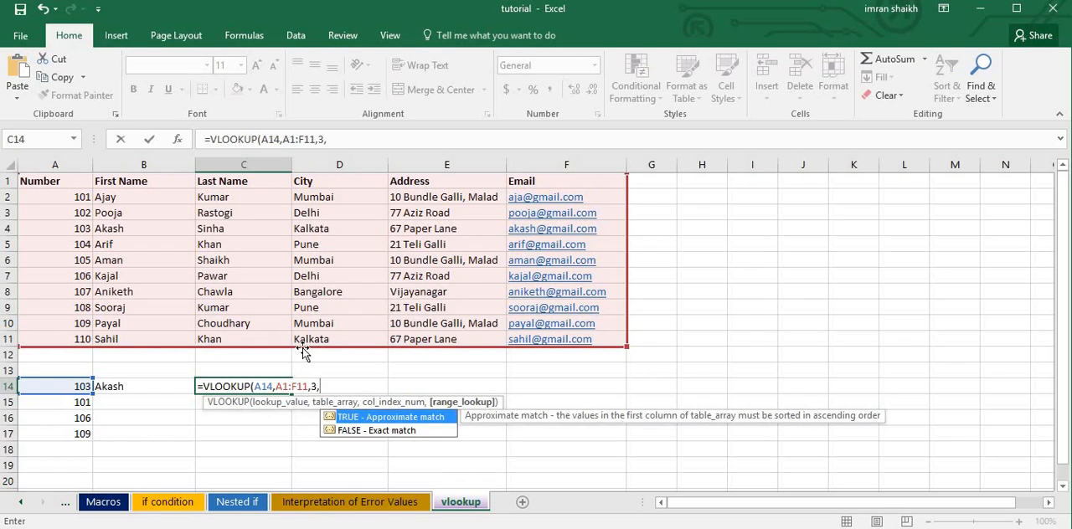
{"action": "type", "text": "0)"}
{"action": "key", "text": "Return"}
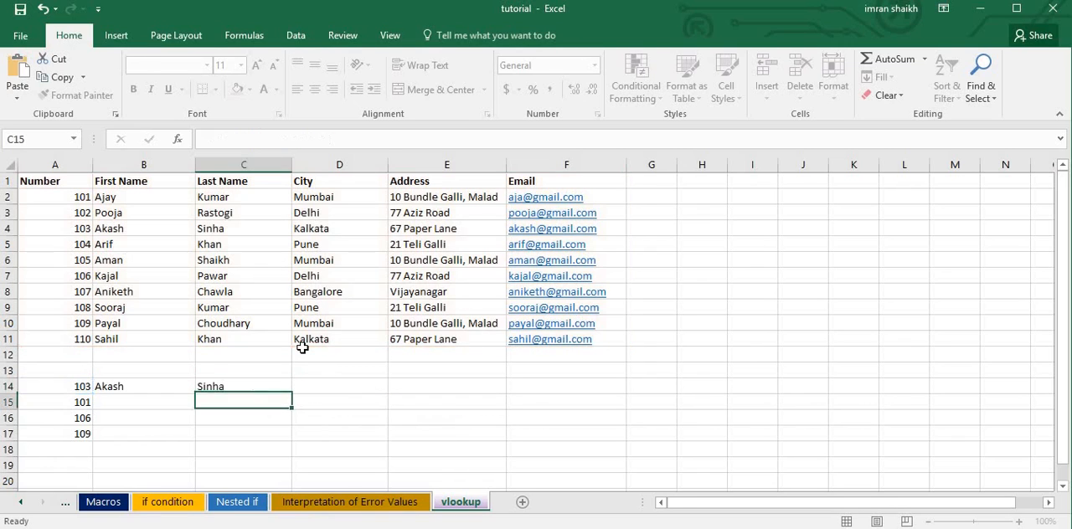
Enter =VLOOKUP(A14,A1:F11,4,0) in cell D14 to return the city for the number in A14.
{"action": "left_click", "coordinate": [331, 384]}
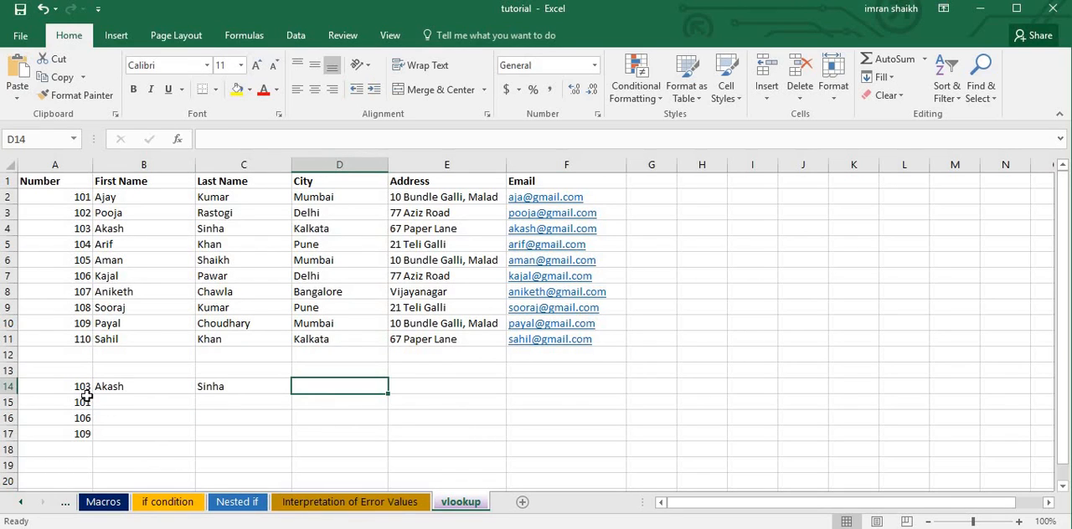
{"action": "type", "text": "="}
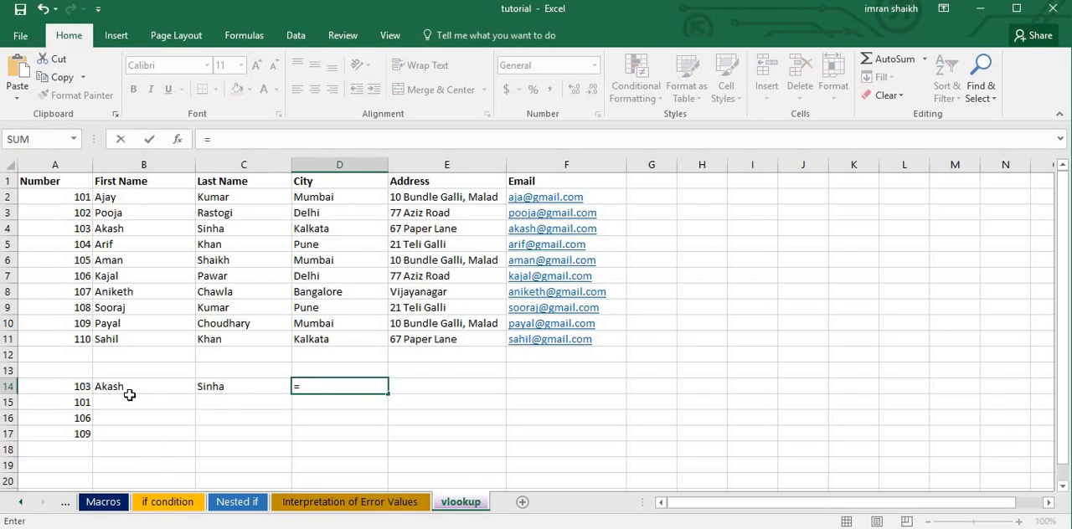
{"action": "type", "text": "vl"}
{"action": "key", "text": "Tab"}
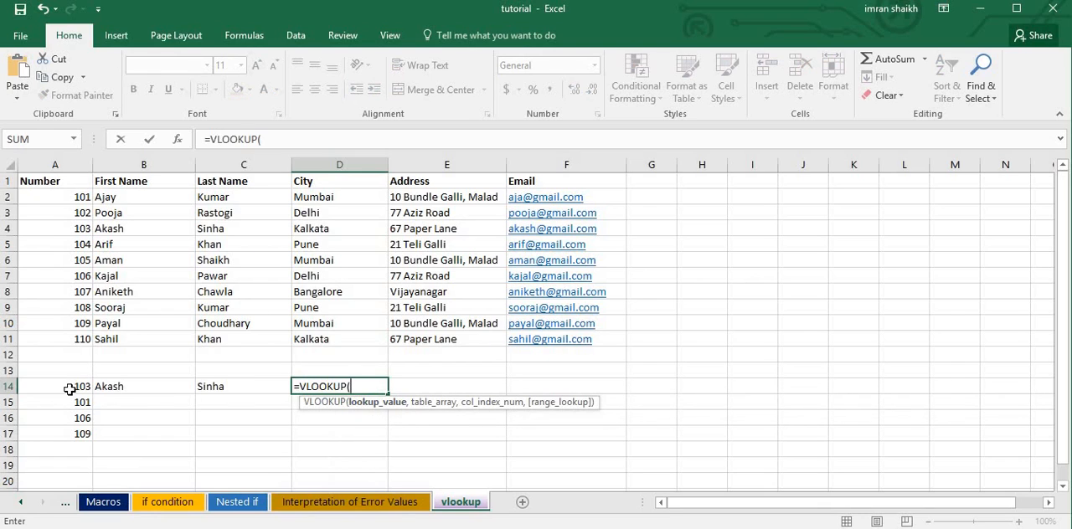
{"action": "left_click", "coordinate": [72, 388]}
{"action": "type", "text": ","}
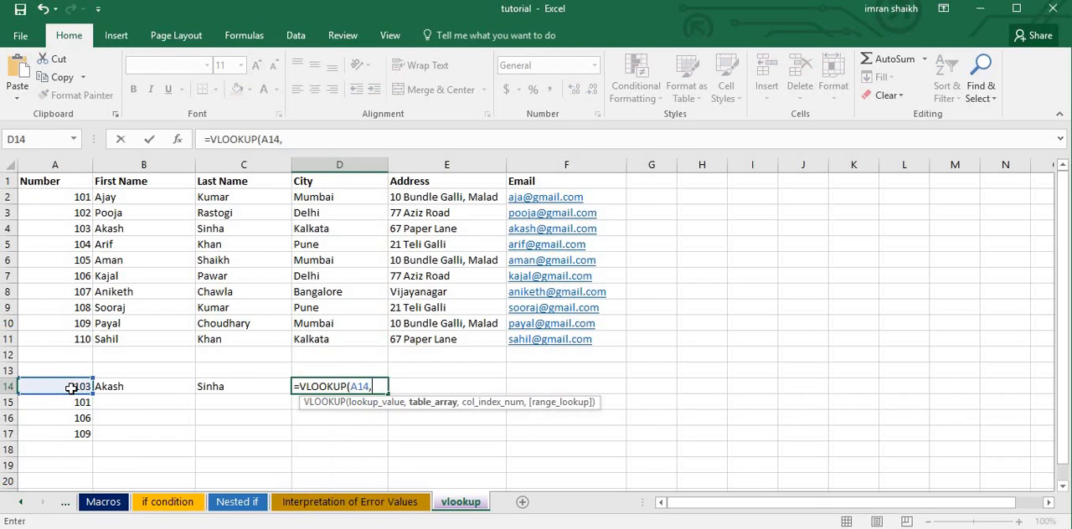
{"action": "left_click_drag", "start_coordinate": [33, 181], "coordinate": [574, 333]}
{"action": "type", "text": ","}
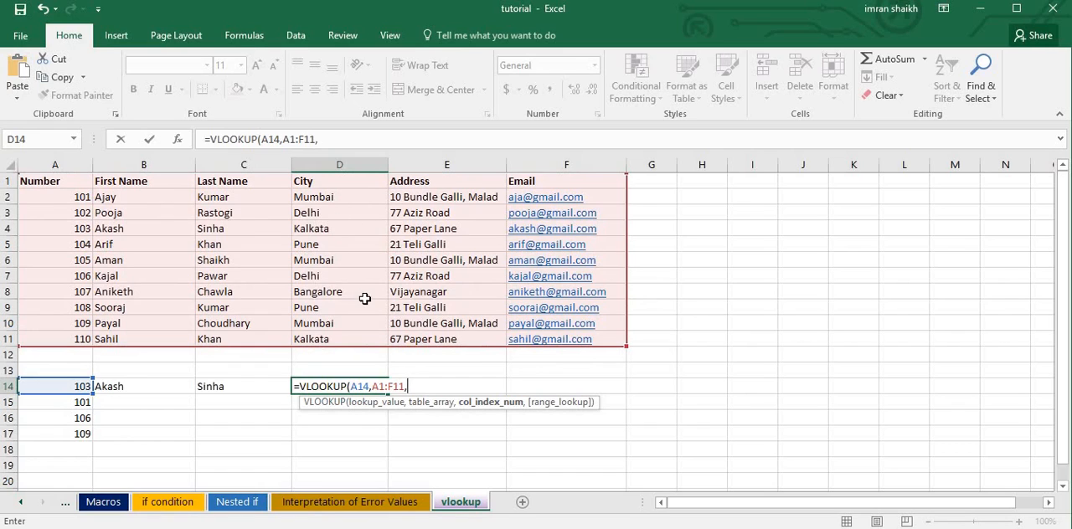
{"action": "type", "text": "4,0"}
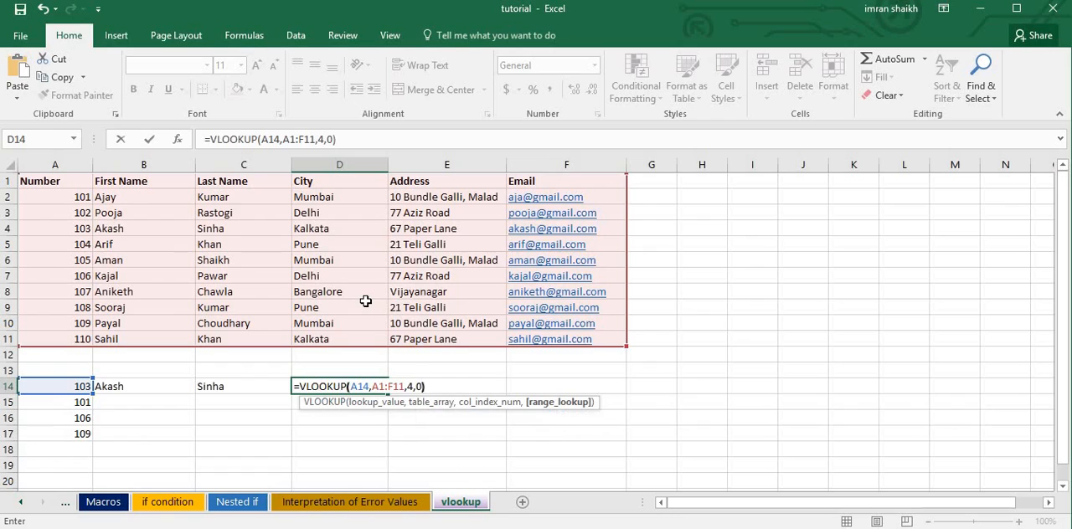
{"action": "type", "text": ")"}
{"action": "key", "text": "Return"}
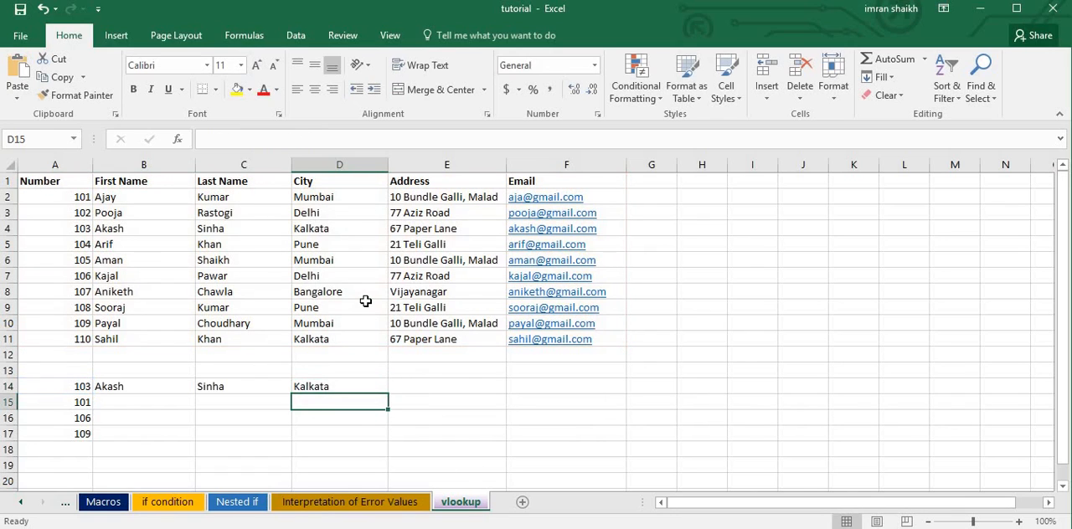
Clear the VLOOKUP formulas from cells B14 to D14.
{"action": "left_click", "coordinate": [345, 386]}
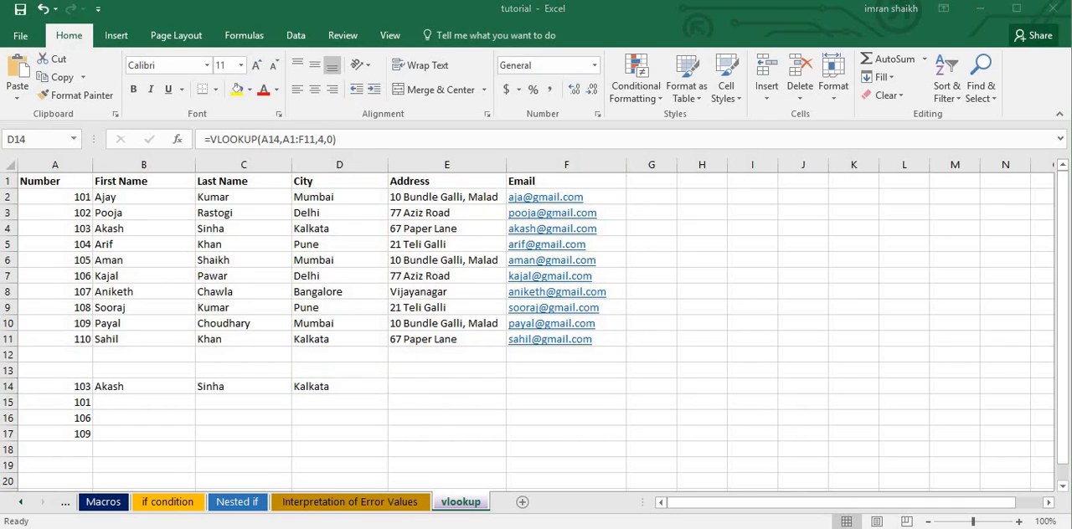
{"action": "left_click", "coordinate": [326, 390]}
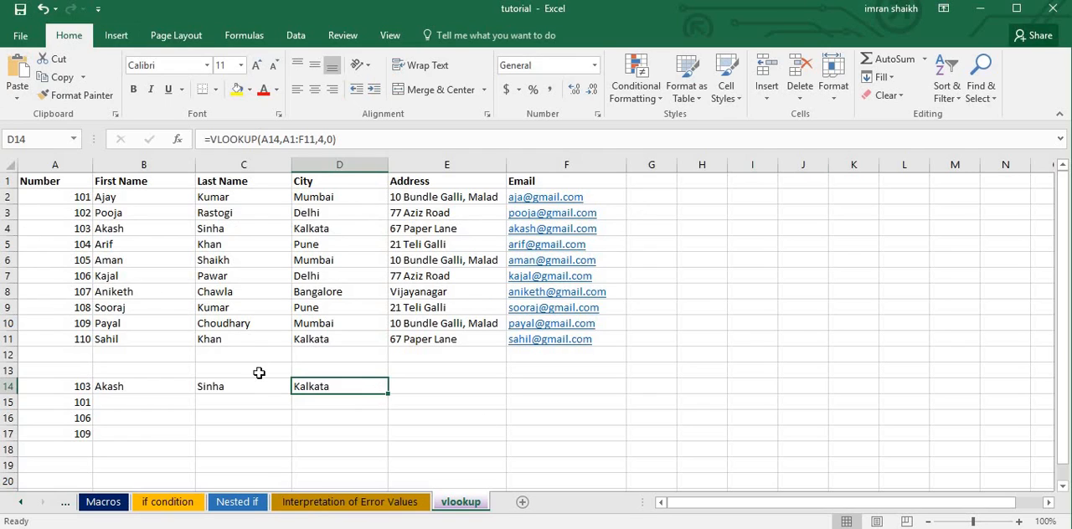
{"action": "left_click_drag", "start_coordinate": [232, 384], "coordinate": [335, 386]}
{"action": "key", "text": "Delete"}
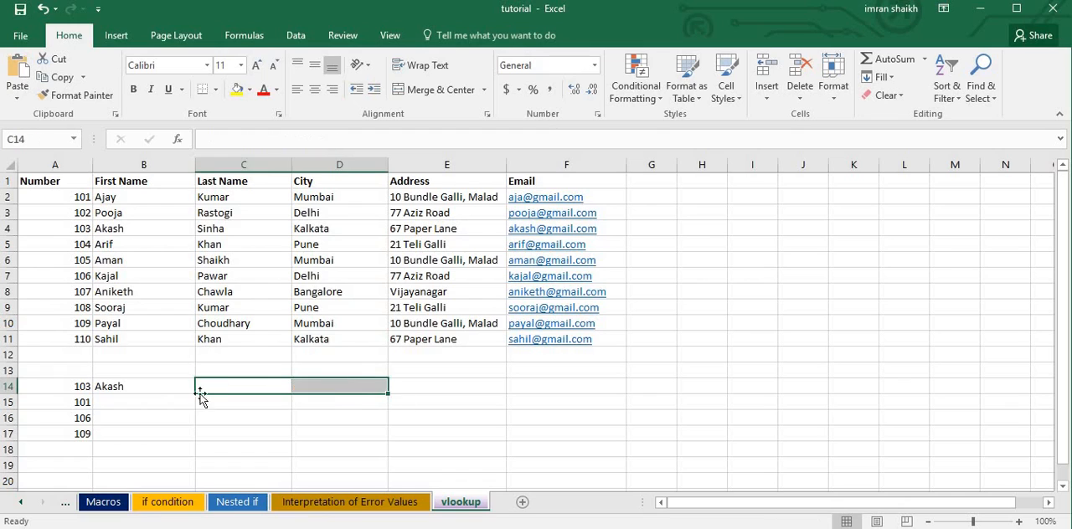
{"action": "left_click", "coordinate": [144, 392]}
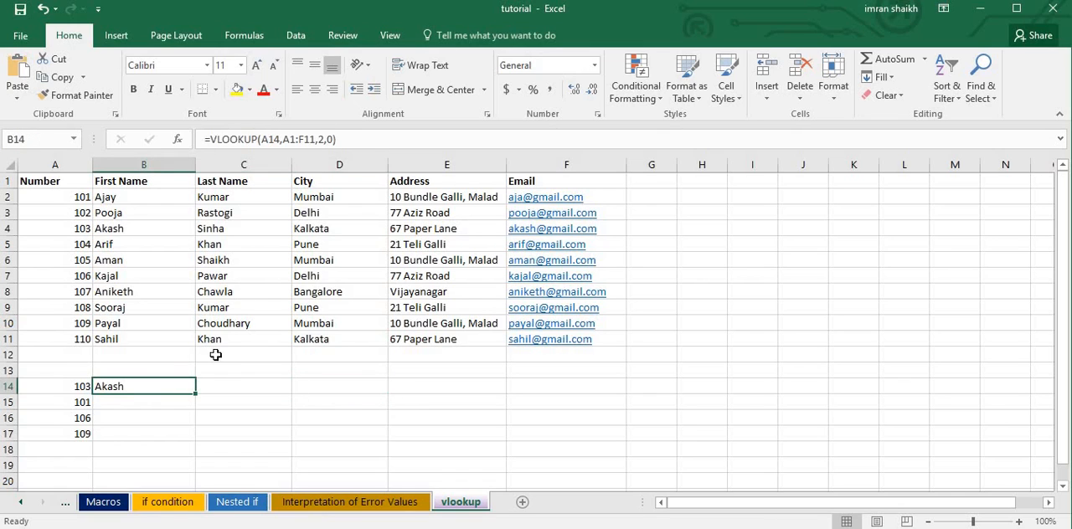
{"action": "key", "text": "Delete"}
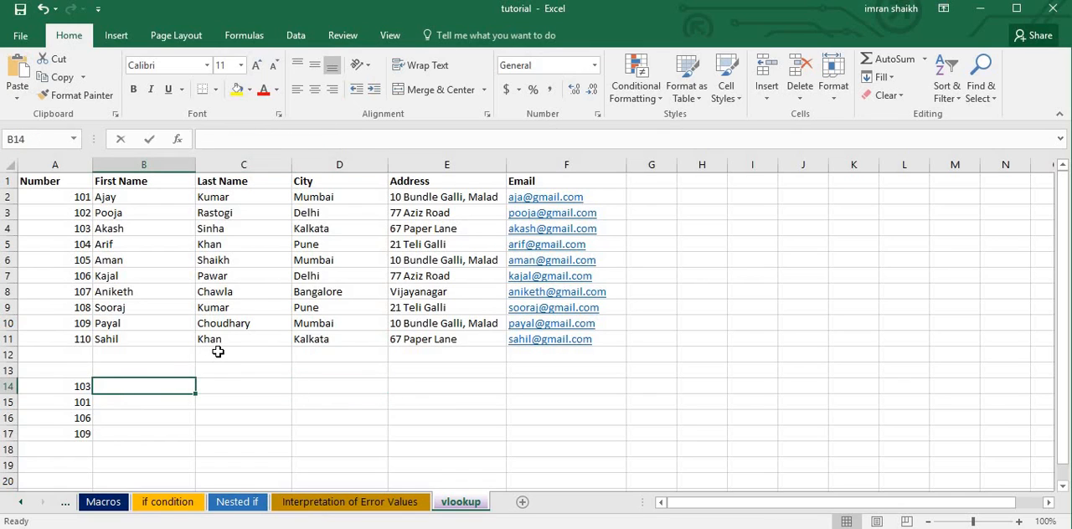
Enter =VLOOKUP(A14,A1:F11,COLUMN(B8),0) in cell B14 so the column index comes from the COLUMN function.
{"action": "type", "text": "=vloo"}
{"action": "key", "text": "Tab"}
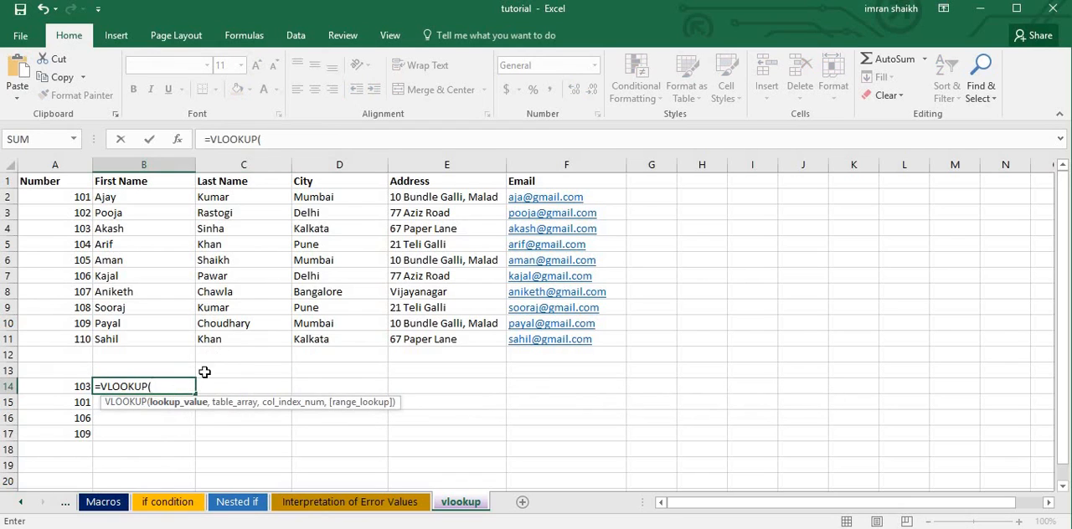
{"action": "left_click", "coordinate": [75, 388]}
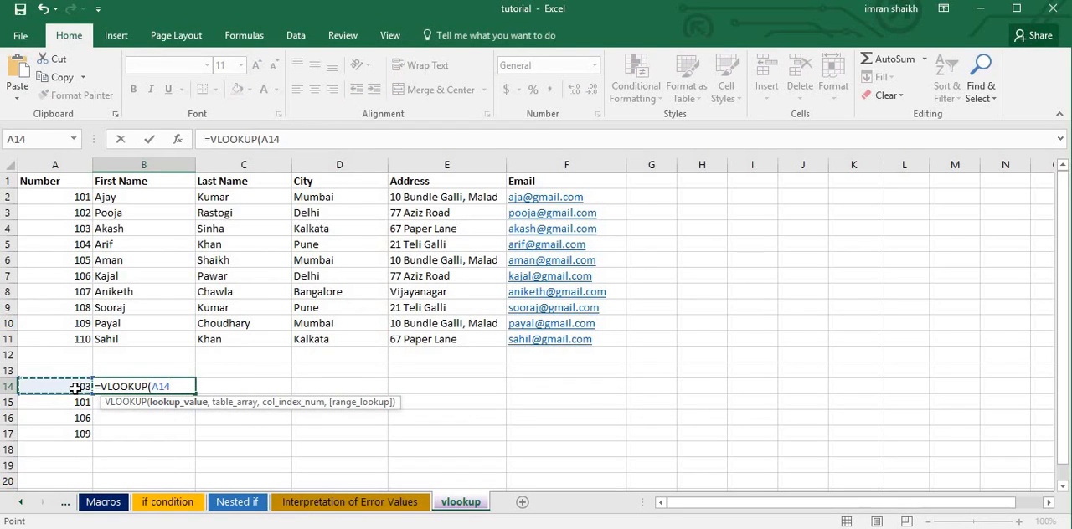
{"action": "type", "text": ","}
{"action": "left_click_drag", "start_coordinate": [47, 182], "coordinate": [591, 339]}
{"action": "type", "text": ","}
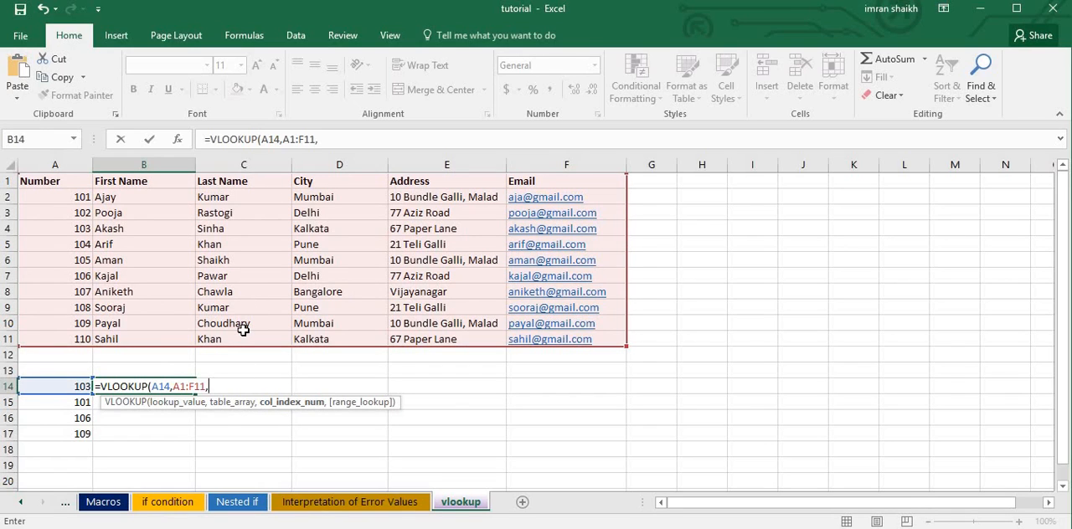
{"action": "type", "text": "col"}
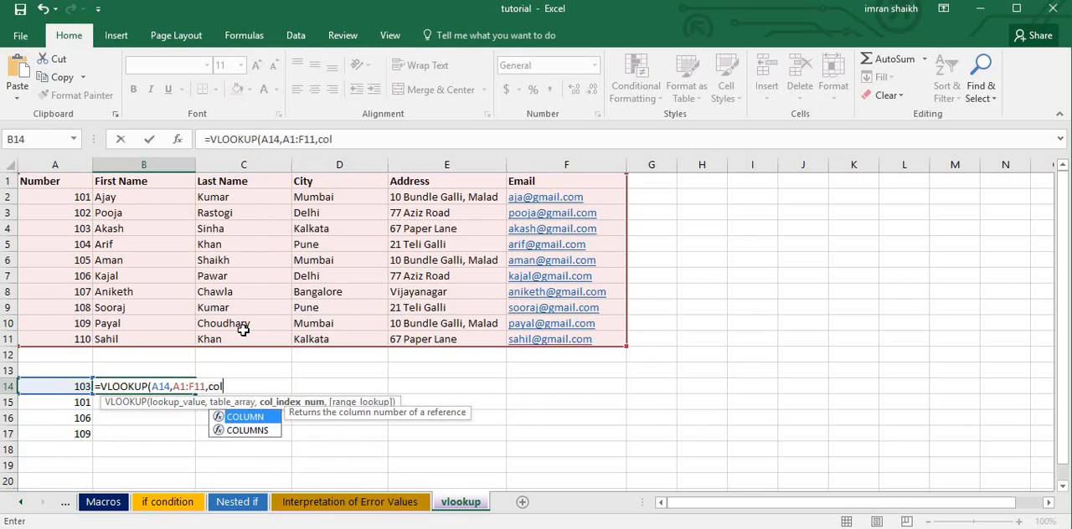
{"action": "key", "text": "Tab"}
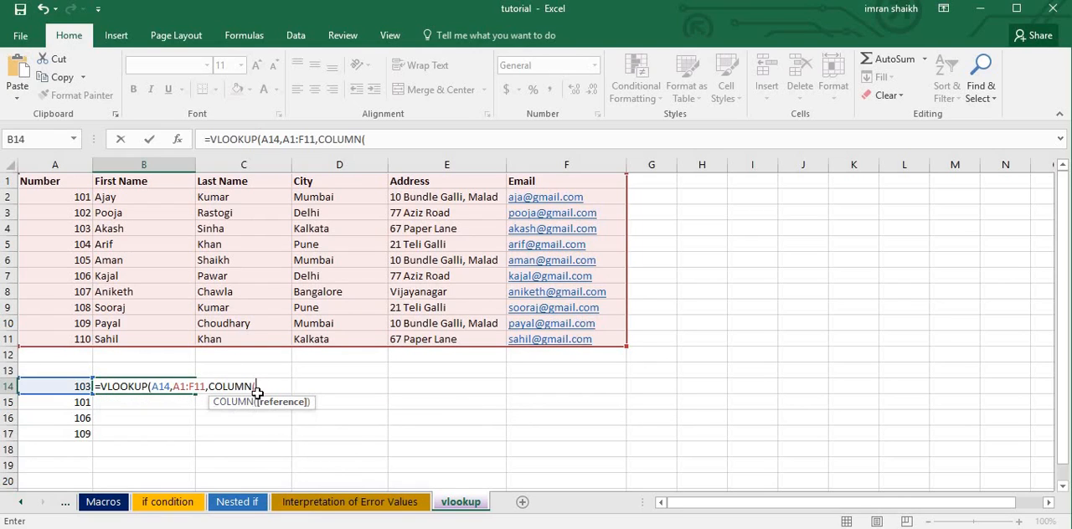
{"action": "left_click", "coordinate": [127, 214]}
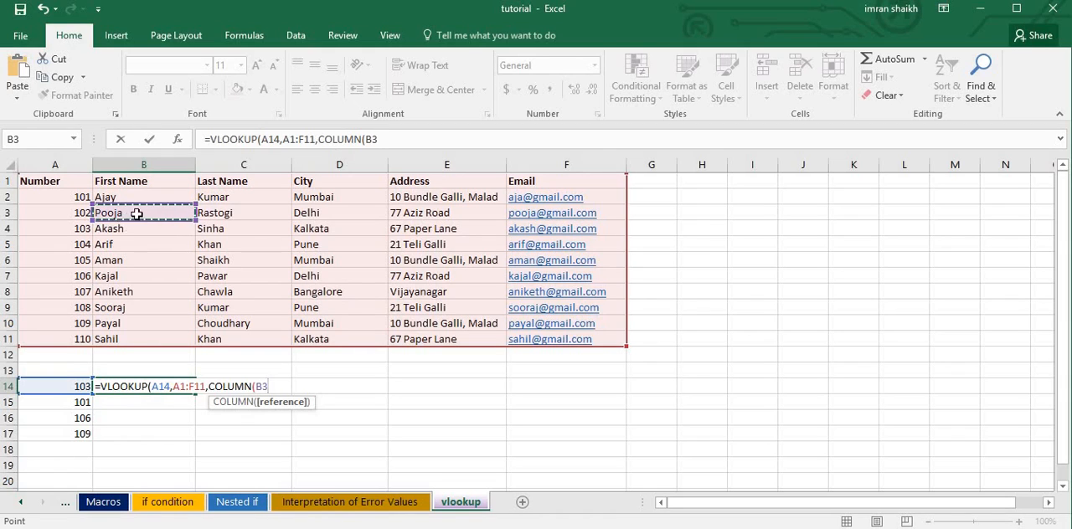
{"action": "left_click", "coordinate": [124, 260]}
{"action": "left_click", "coordinate": [126, 291]}
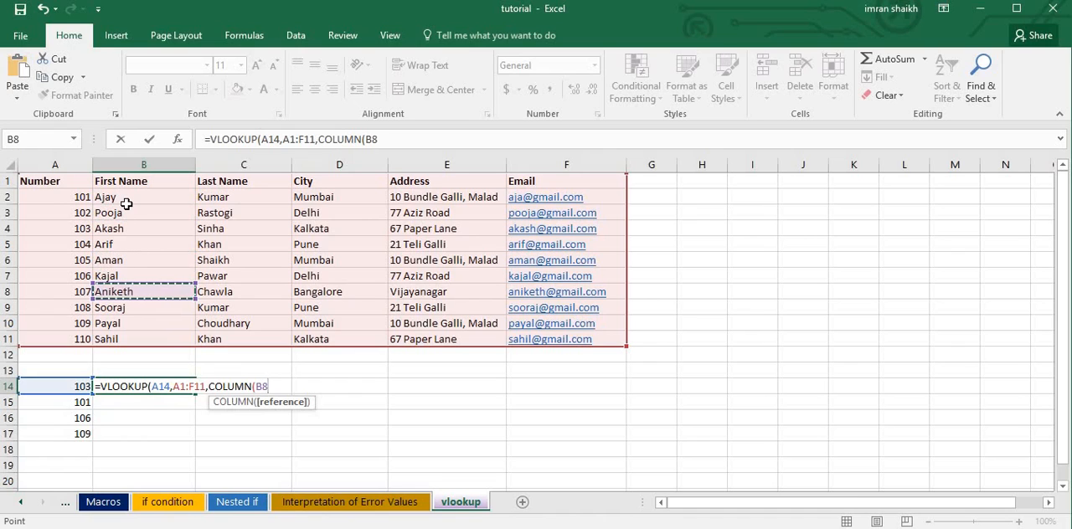
{"action": "type", "text": ")"}
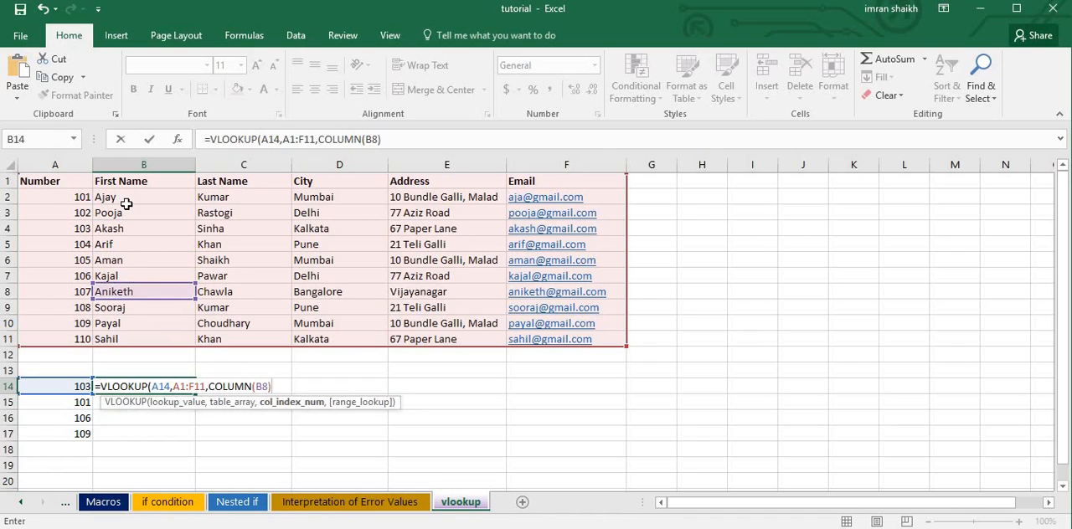
{"action": "type", "text": ",0"}
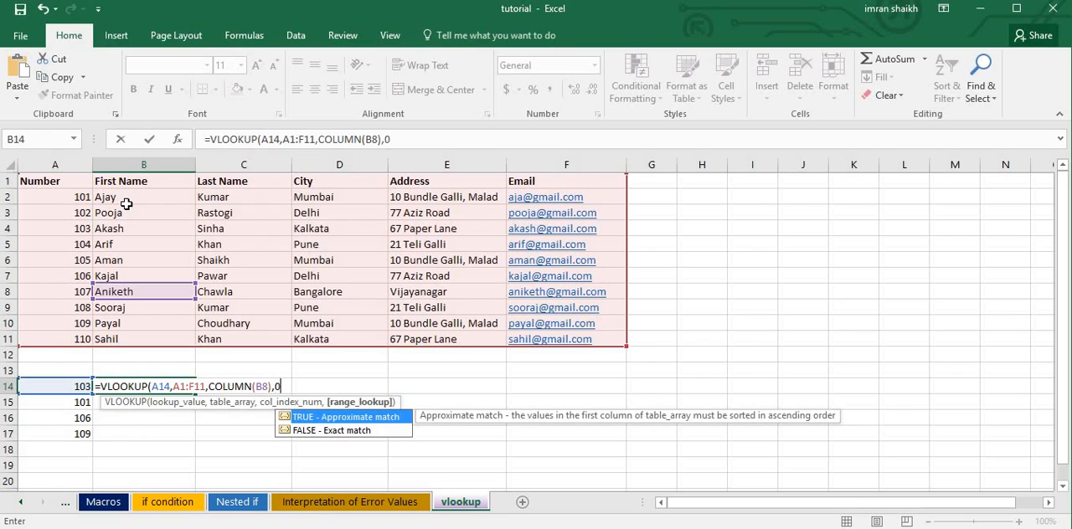
{"action": "type", "text": ")"}
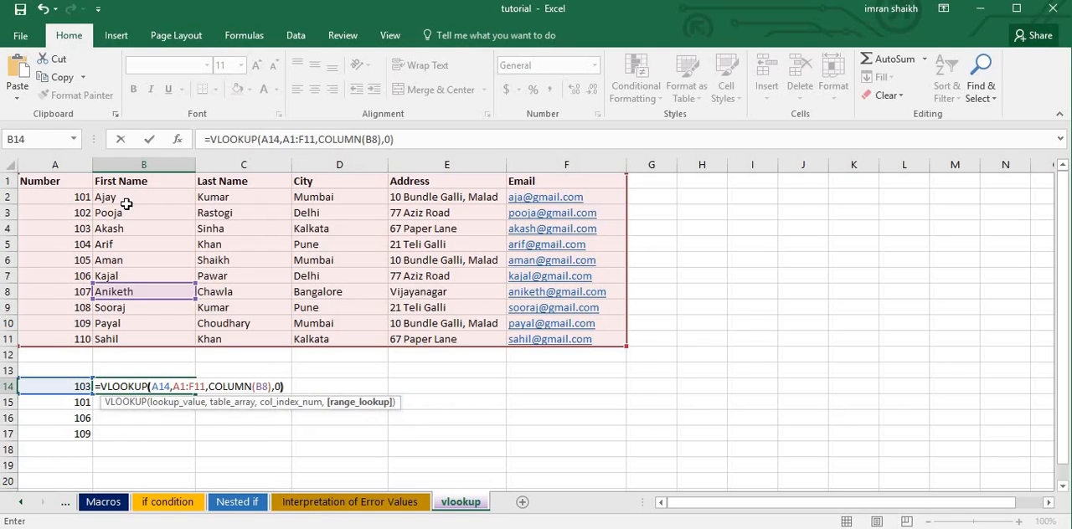
{"action": "key", "text": "Return"}
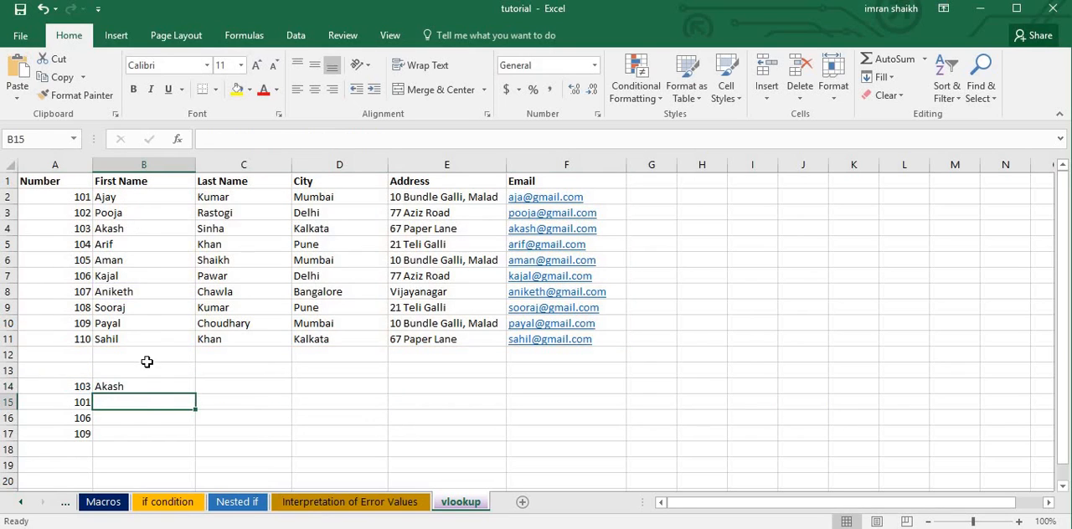
Try filling the B14 formula across to F14, and undo the fill.
{"action": "left_click", "coordinate": [144, 387]}
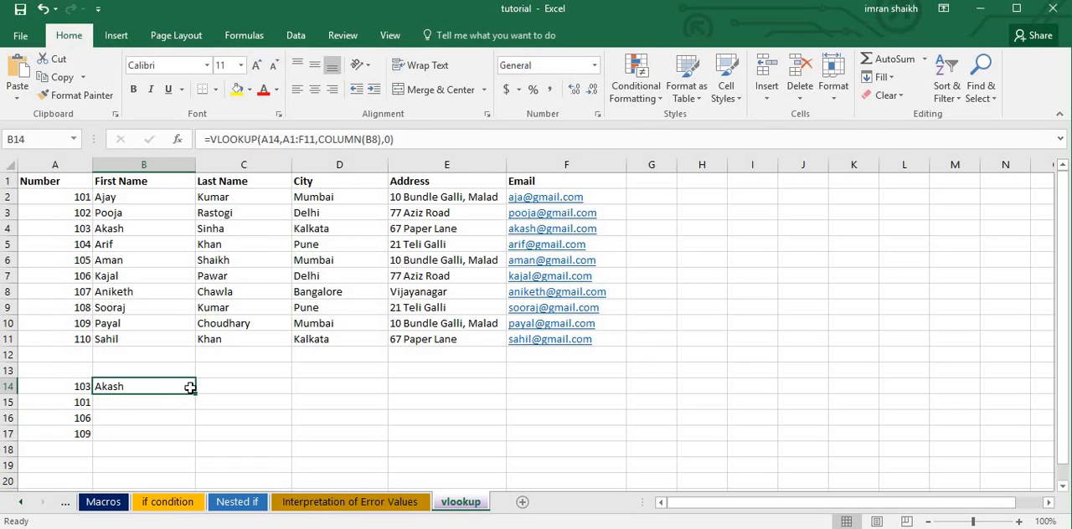
{"action": "left_click_drag", "start_coordinate": [195, 394], "coordinate": [584, 395]}
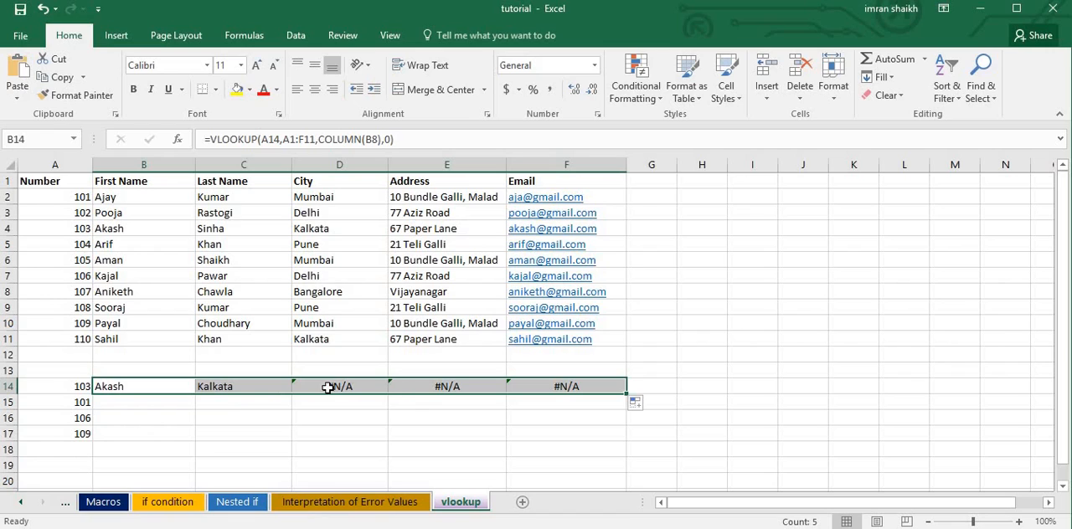
{"action": "key", "text": "ctrl+z"}
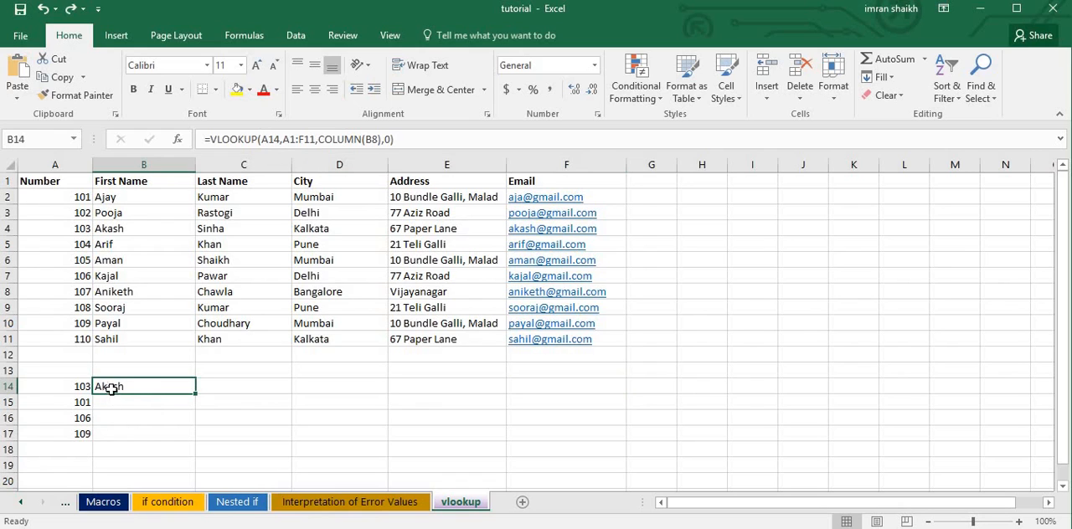
Lock the references in the B14 formula so it reads =VLOOKUP($A14,$A$1:$F$11,COLUMN(B8),0).
{"action": "left_click", "coordinate": [261, 139]}
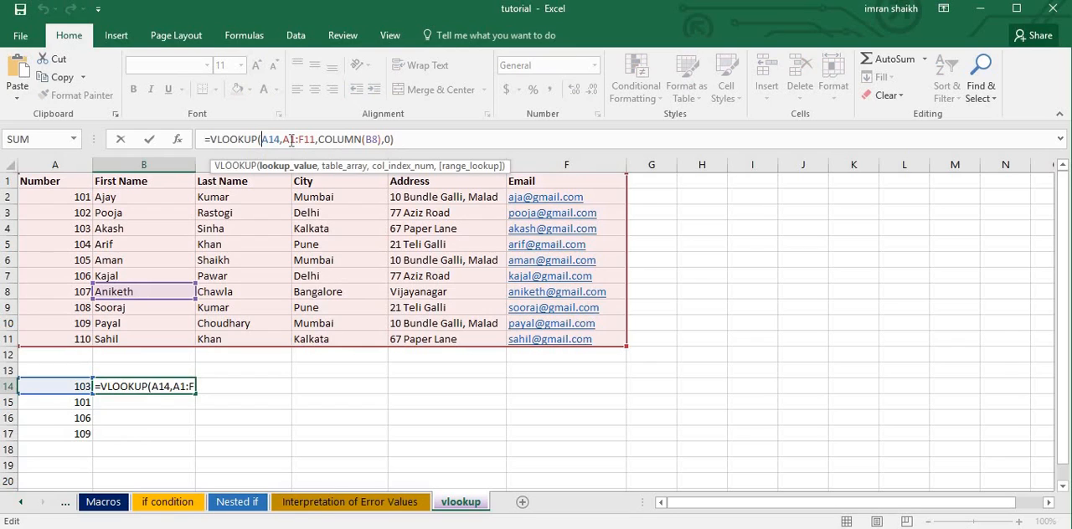
{"action": "type", "text": "$"}
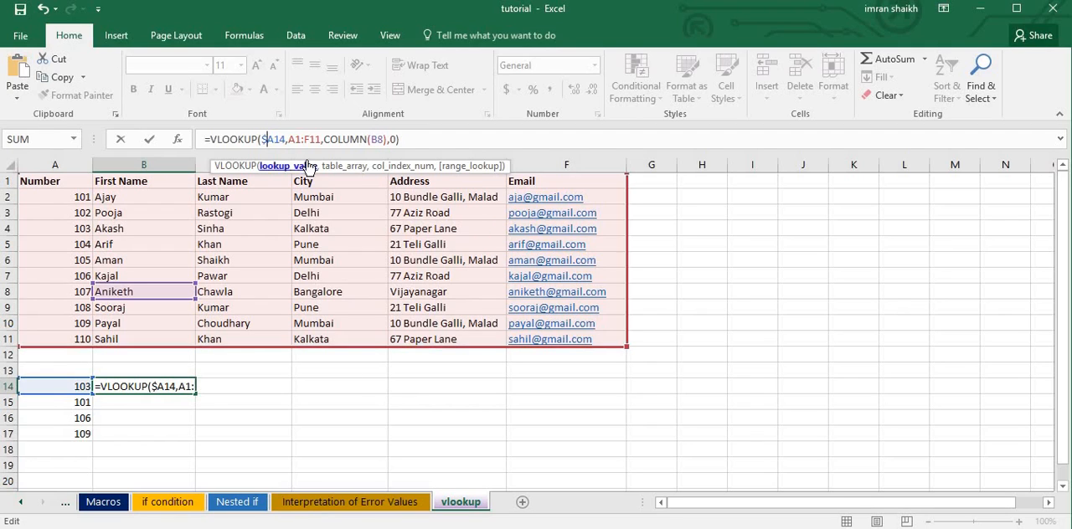
{"action": "left_click_drag", "start_coordinate": [288, 139], "coordinate": [322, 139]}
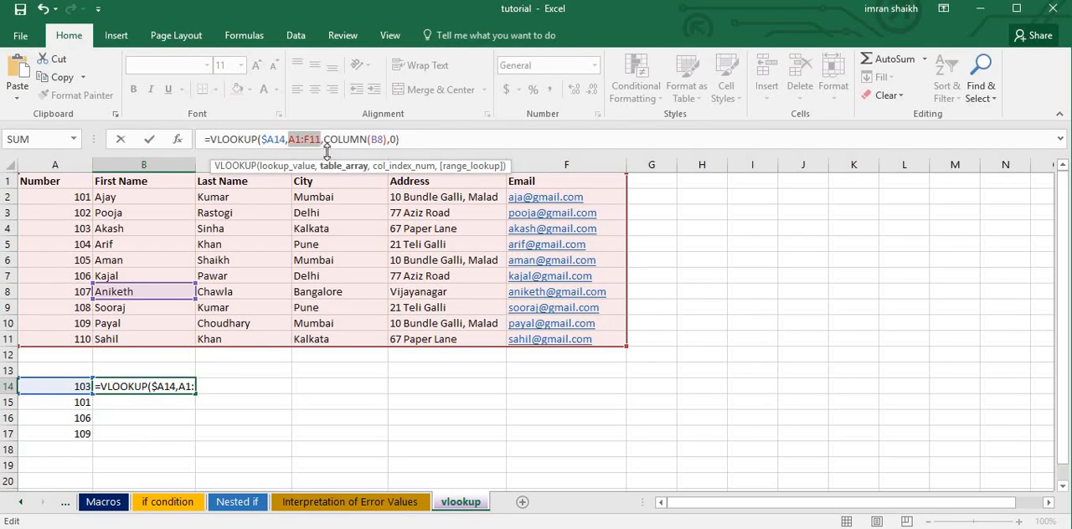
{"action": "key", "text": "F4"}
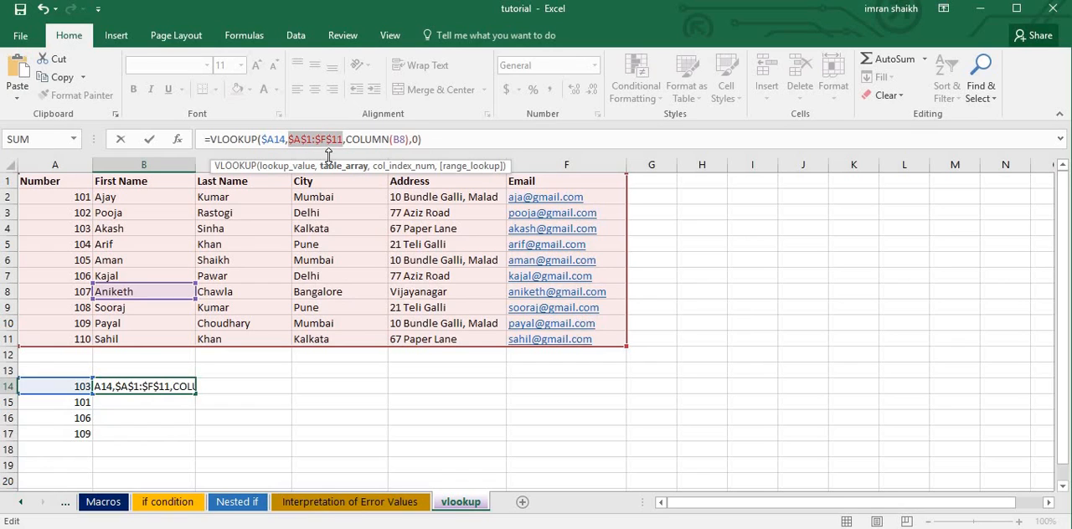
{"action": "key", "text": "Return"}
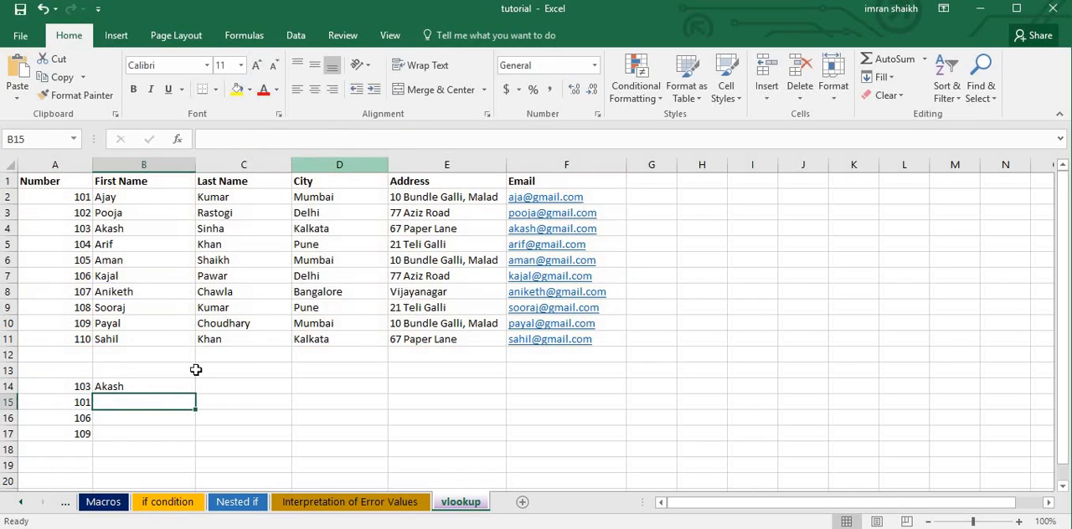
Fill the B14 formula across to F14 and down to row 17 for all the listed numbers.
{"action": "left_click", "coordinate": [157, 387]}
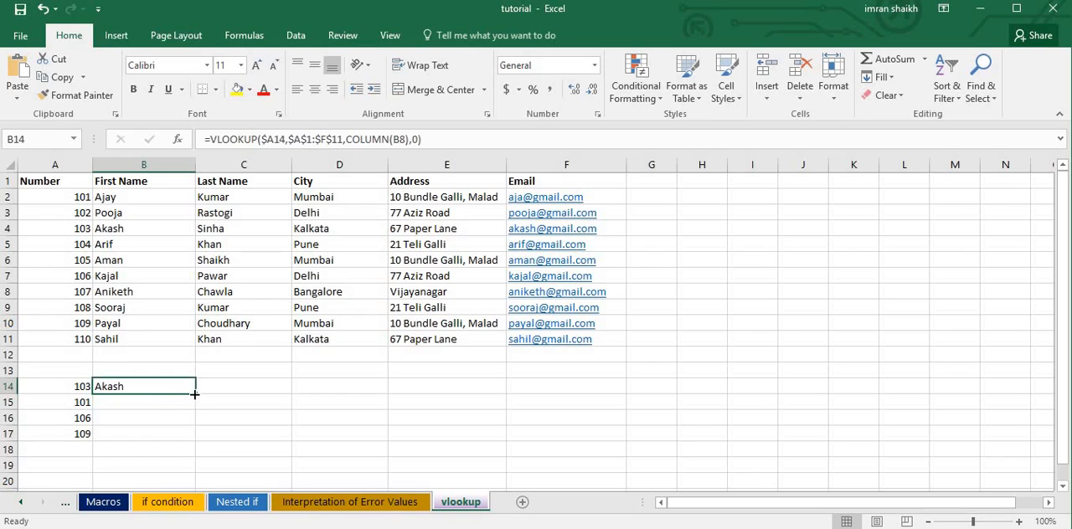
{"action": "left_click_drag", "start_coordinate": [194, 394], "coordinate": [578, 388]}
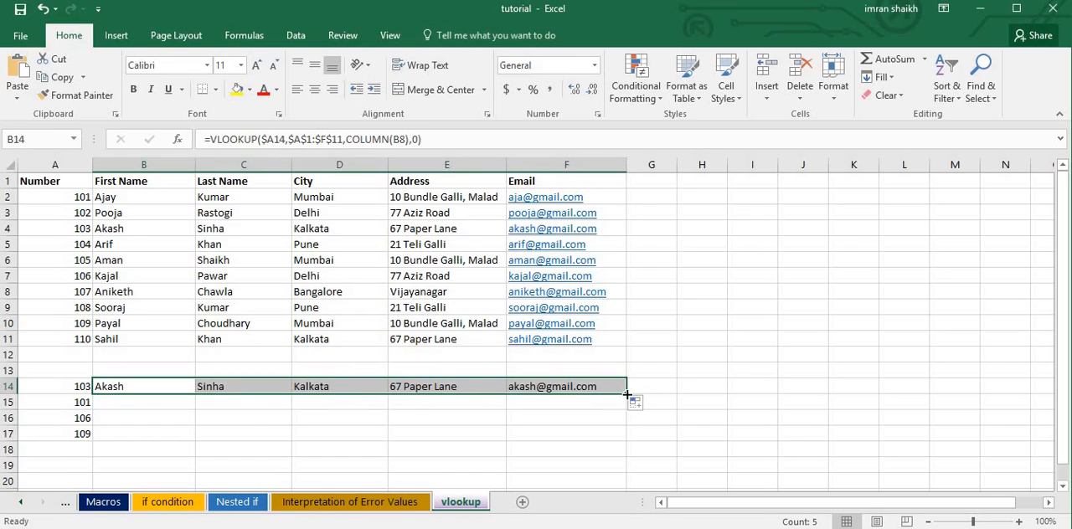
{"action": "left_click_drag", "start_coordinate": [627, 393], "coordinate": [621, 447]}
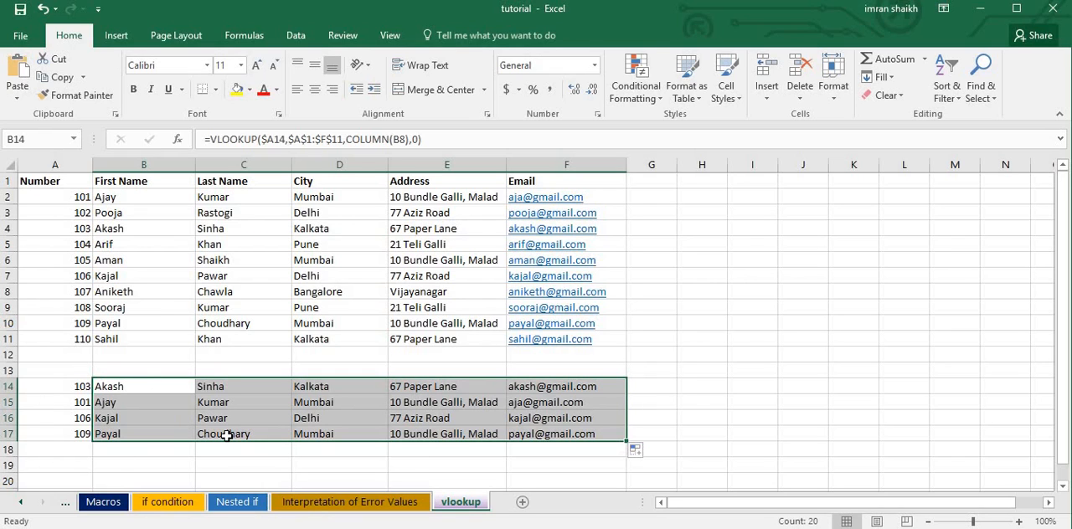
Clear all the VLOOKUP formulas from the range B14:F17.
{"action": "left_click", "coordinate": [143, 425]}
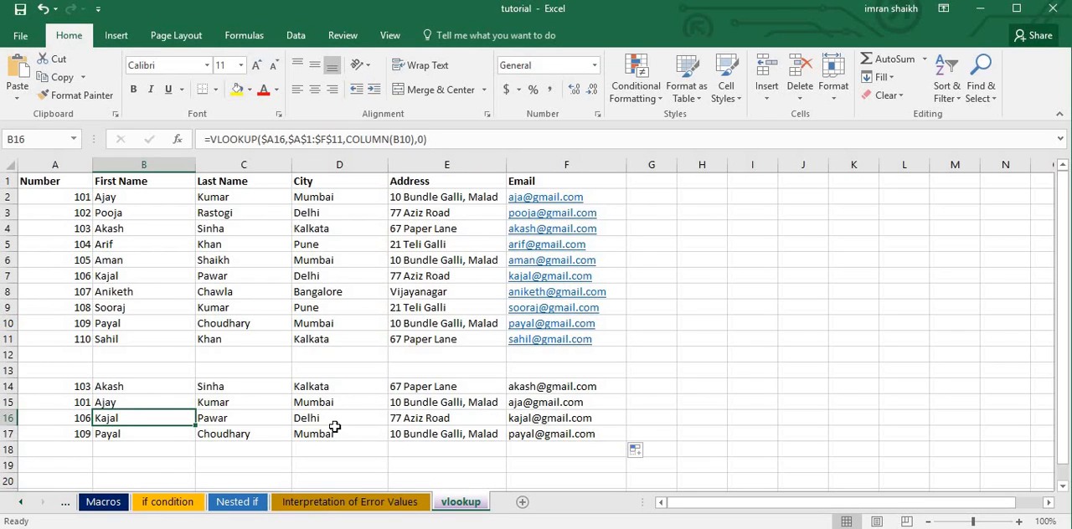
{"action": "left_click", "coordinate": [121, 386]}
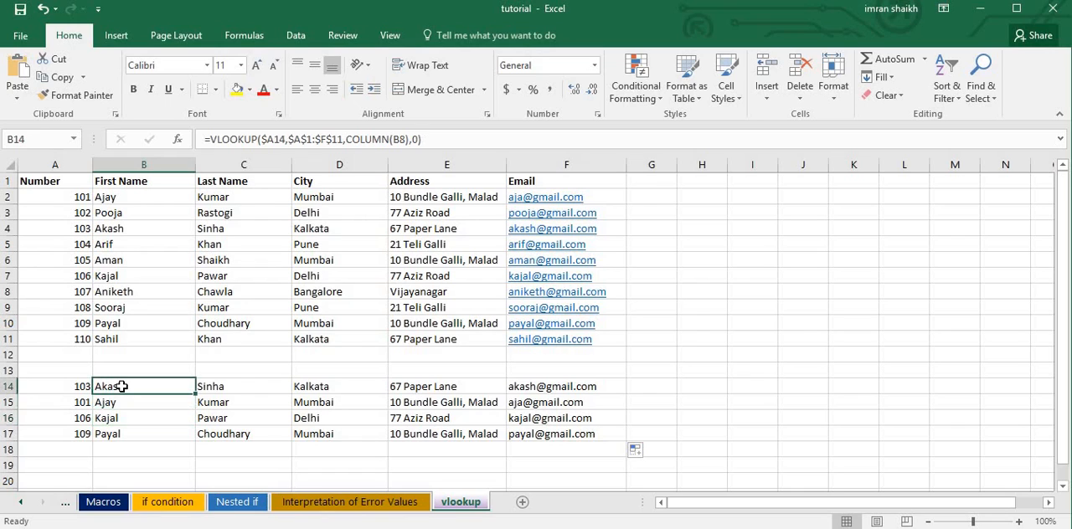
{"action": "left_click_drag", "start_coordinate": [121, 386], "coordinate": [584, 434]}
{"action": "key", "text": "Delete"}
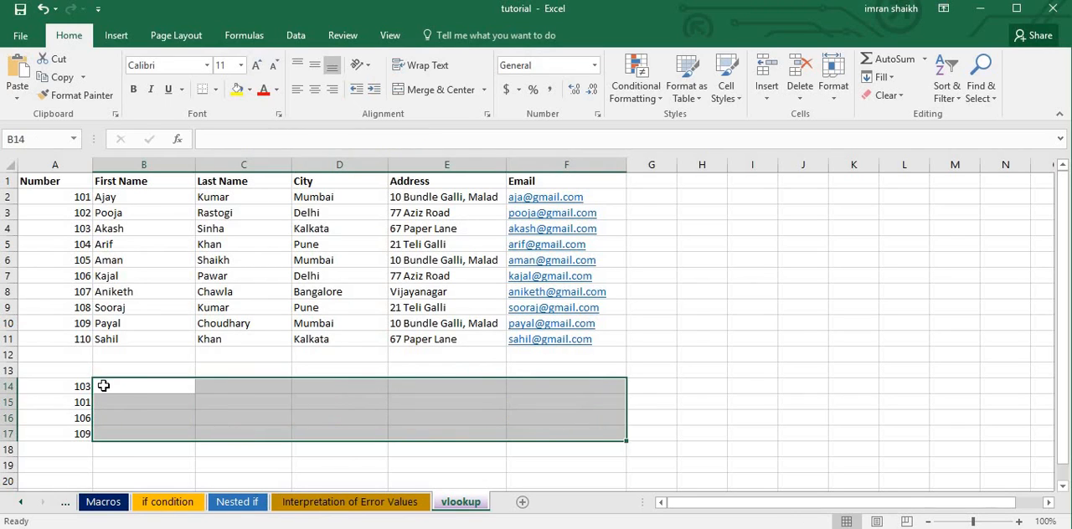
Enter =VLOOKUP(A14,A1:F11,COLUMN(B4),0) in cell B14 using relative references.
{"action": "left_click", "coordinate": [126, 386]}
{"action": "type", "text": "="}
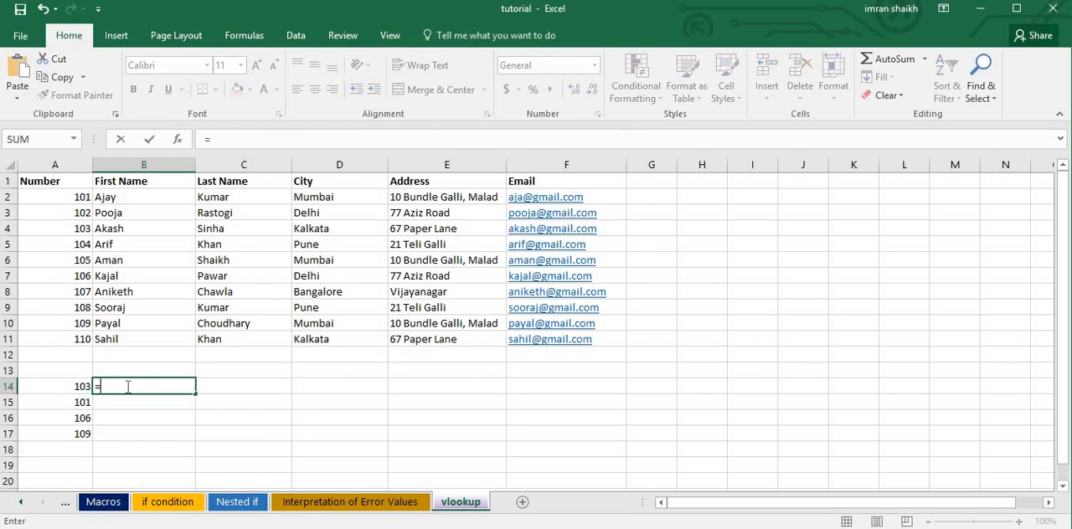
{"action": "type", "text": "vl"}
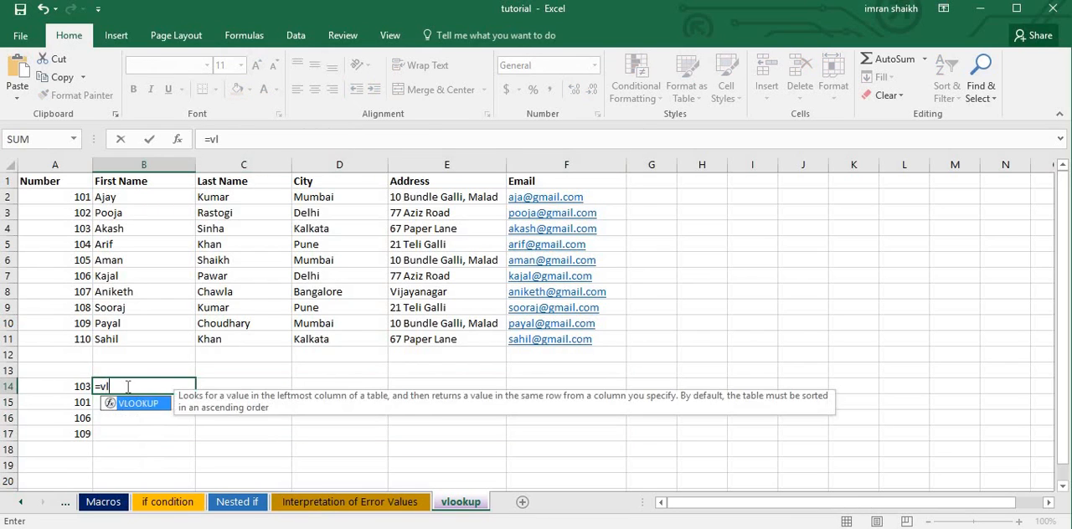
{"action": "key", "text": "Tab"}
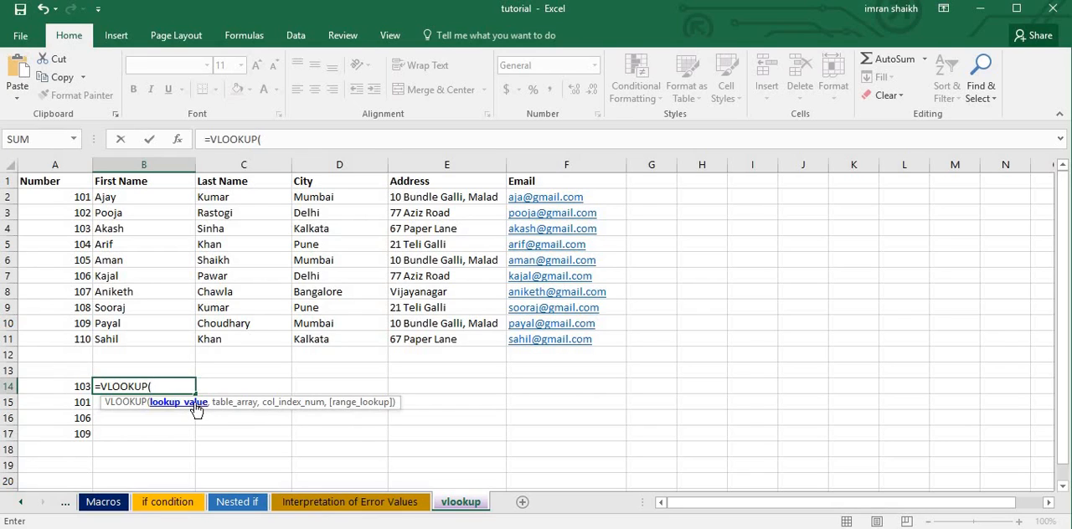
{"action": "left_click", "coordinate": [67, 387]}
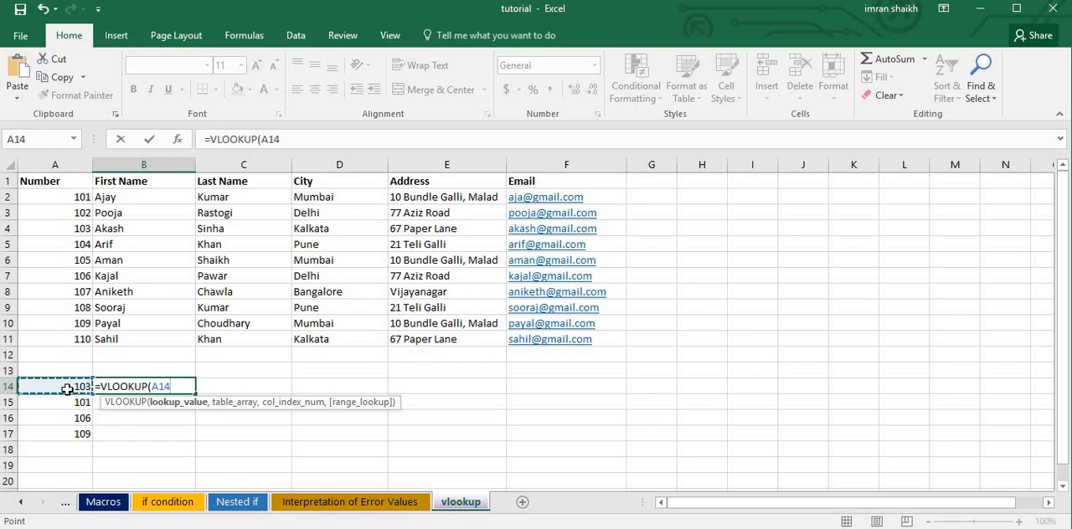
{"action": "type", "text": ","}
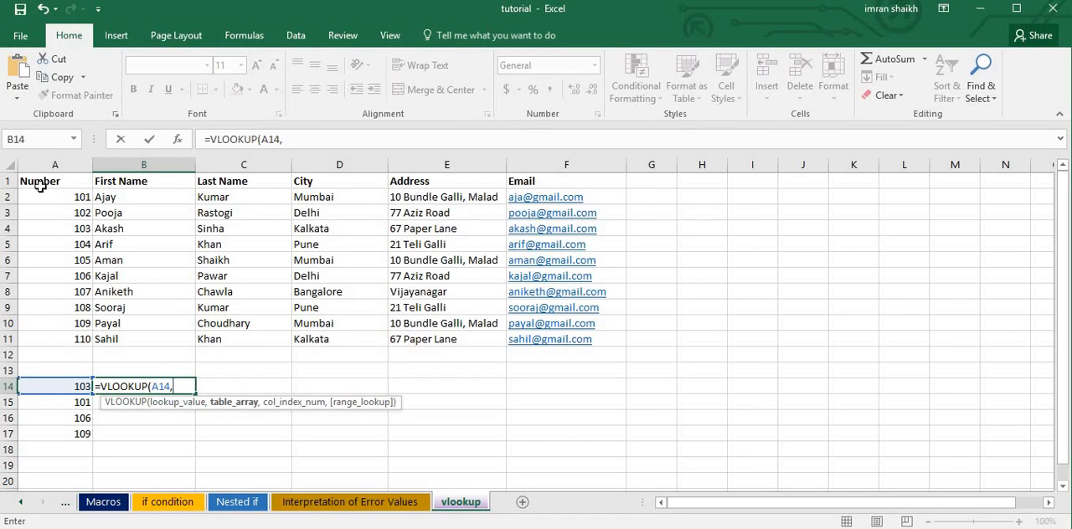
{"action": "left_click_drag", "start_coordinate": [49, 183], "coordinate": [592, 343]}
{"action": "type", "text": ","}
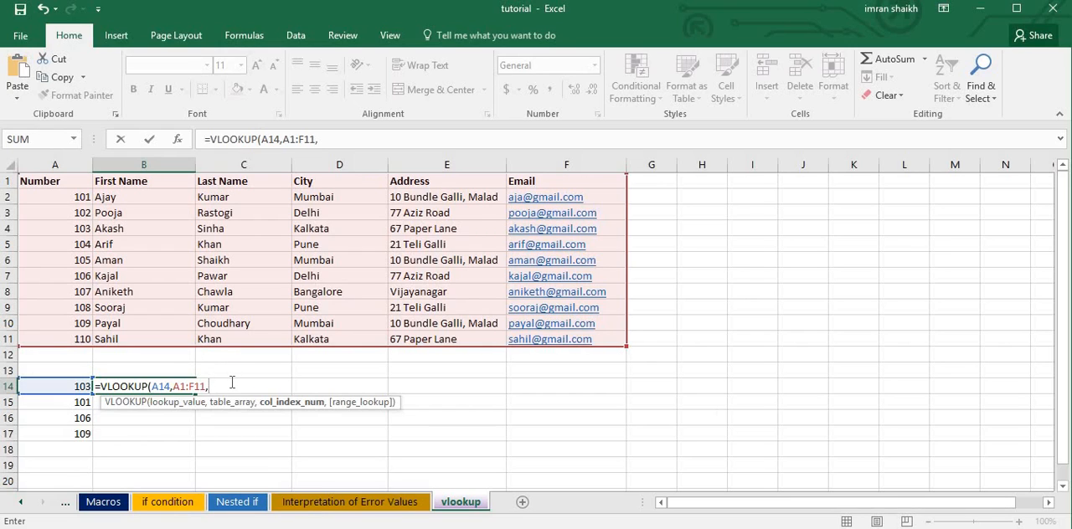
{"action": "type", "text": "COL"}
{"action": "key", "text": "Tab"}
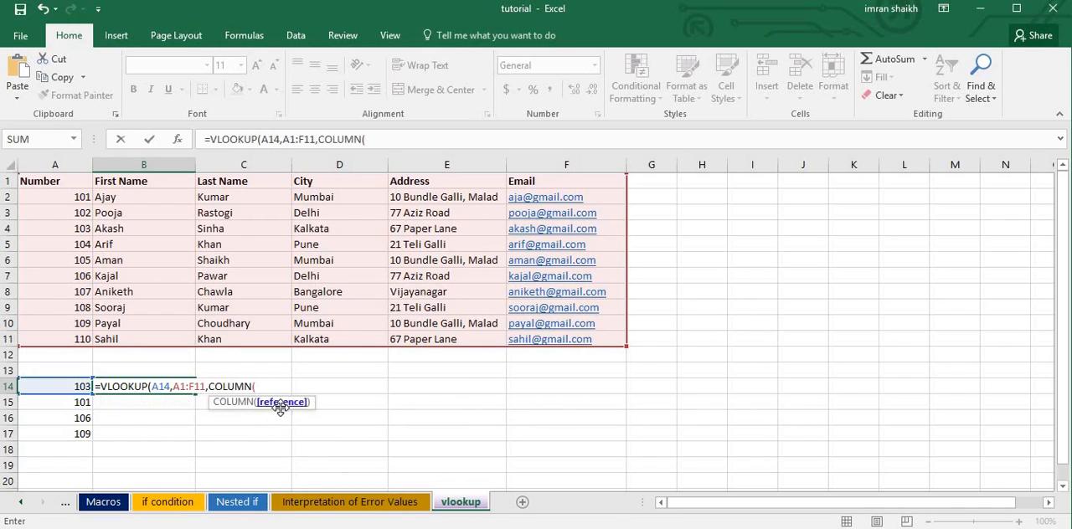
{"action": "left_click", "coordinate": [120, 237]}
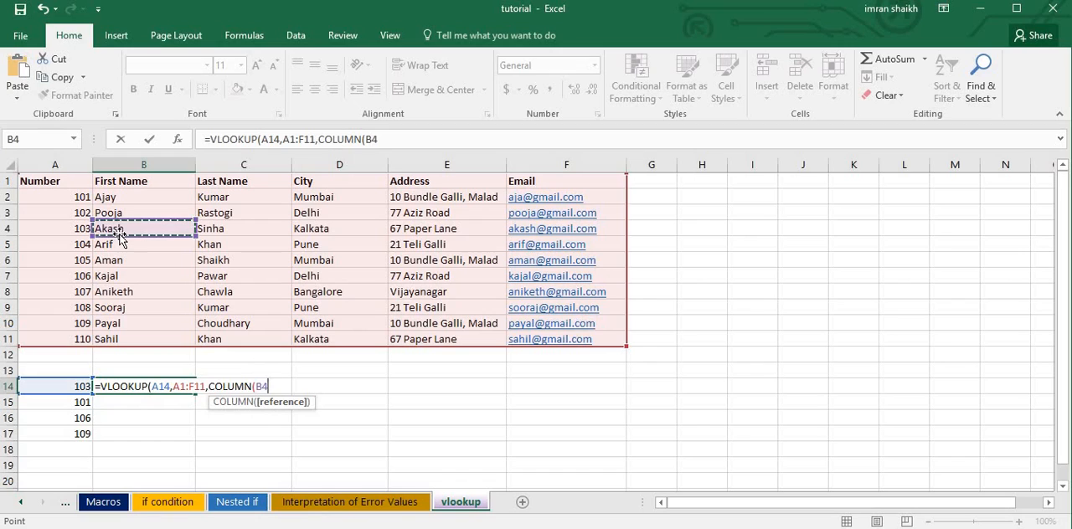
{"action": "type", "text": ")"}
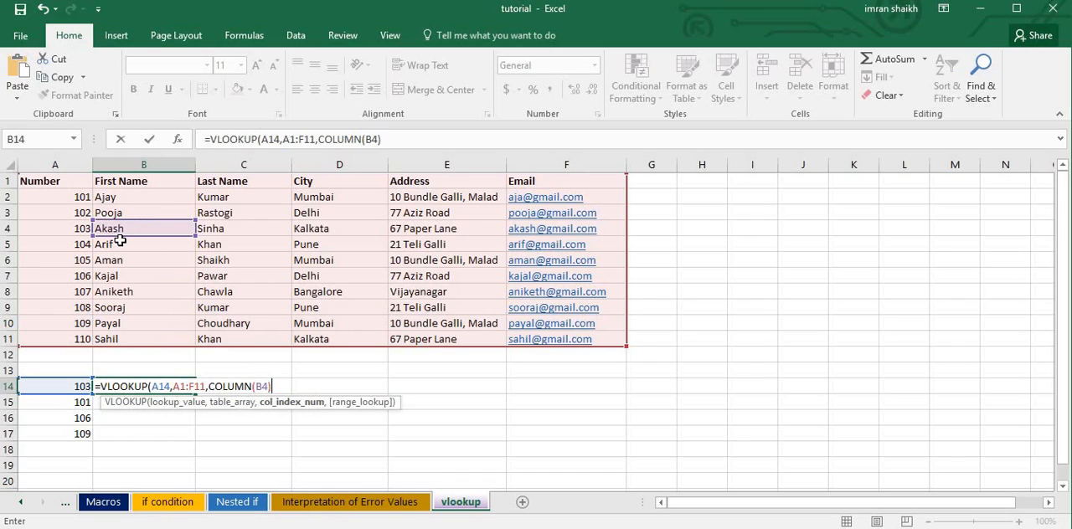
{"action": "type", "text": ",0)"}
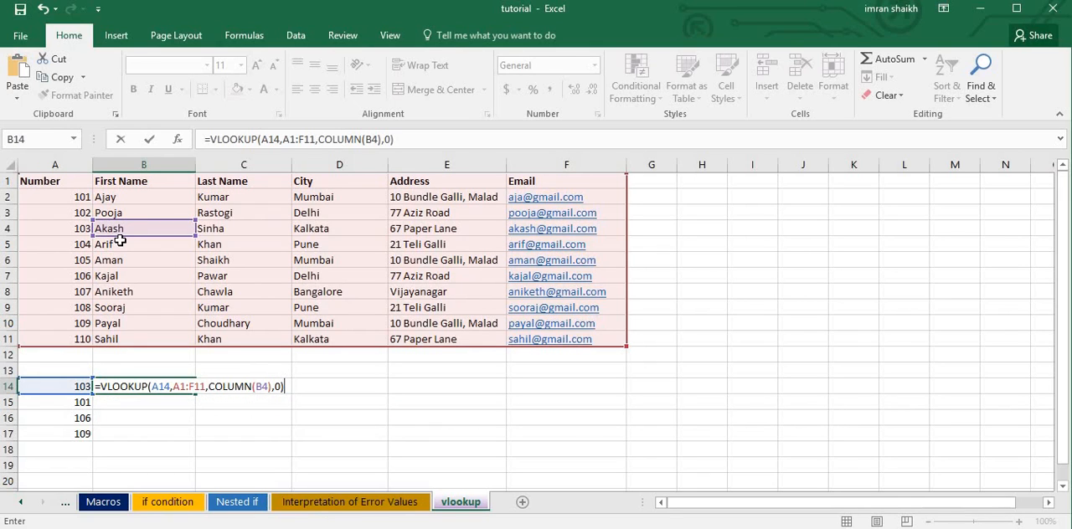
{"action": "key", "text": "Return"}
Try filling the B14 formula across to C14, and clear the copied formula.
{"action": "left_click", "coordinate": [150, 388]}
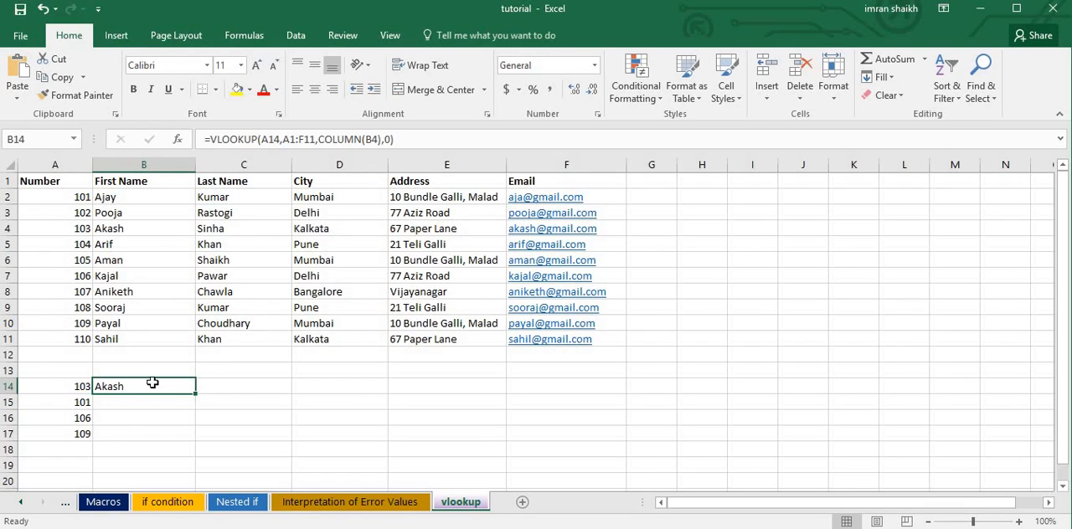
{"action": "left_click_drag", "start_coordinate": [196, 393], "coordinate": [266, 392]}
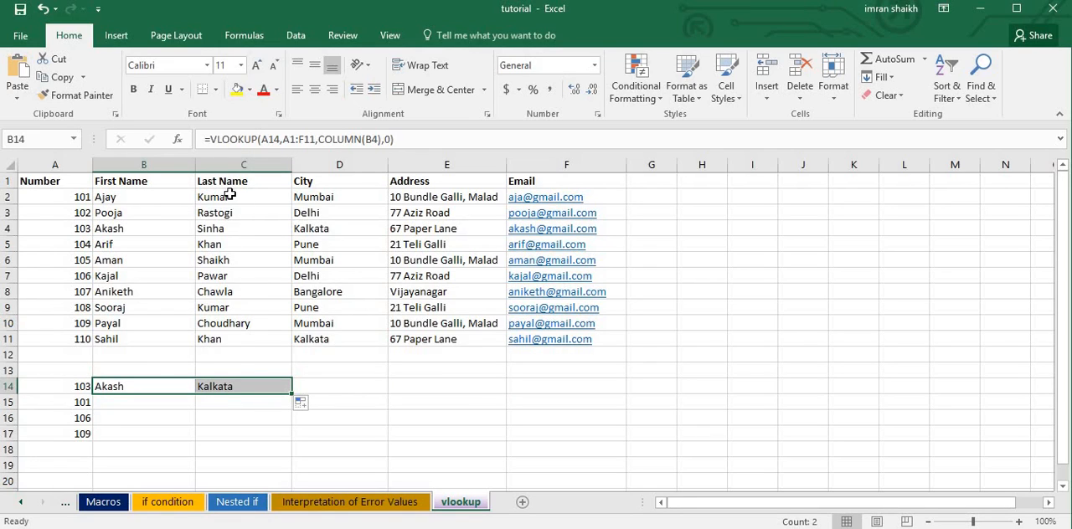
{"action": "left_click", "coordinate": [215, 390]}
{"action": "key", "text": "Delete"}
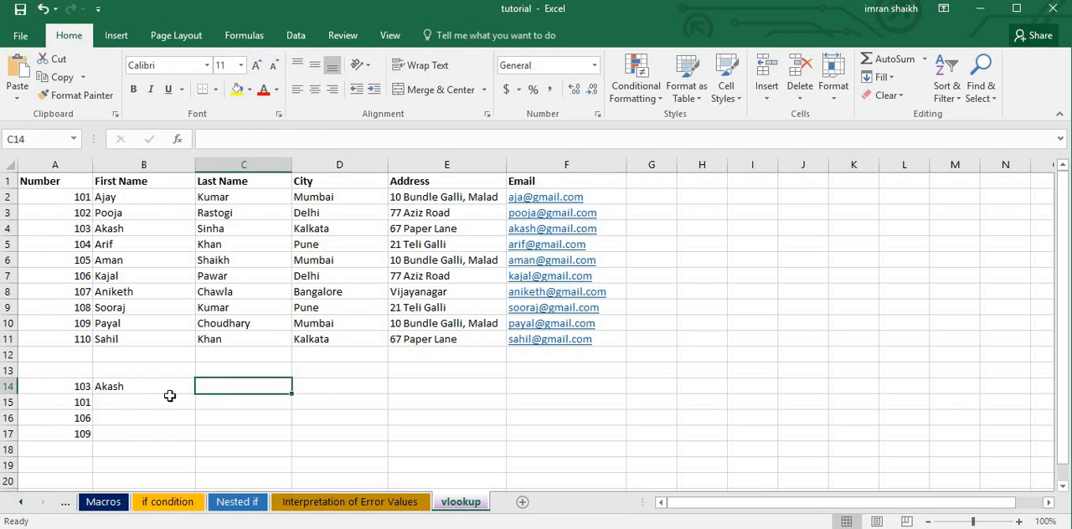
Refill C14 from B14 to compare how the lookup value and table range references shift, and clear C14.
{"action": "left_click", "coordinate": [145, 391]}
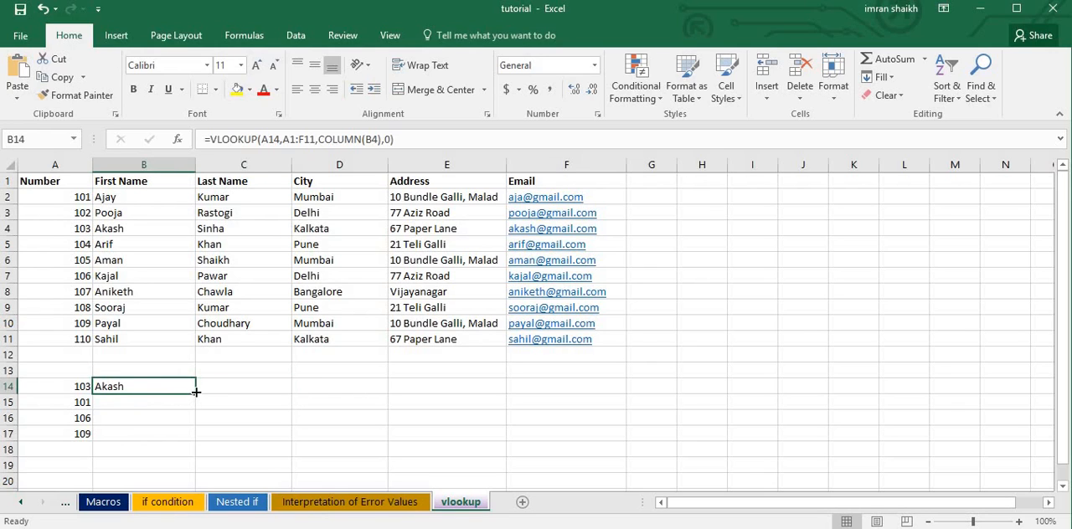
{"action": "left_click_drag", "start_coordinate": [195, 394], "coordinate": [276, 394]}
{"action": "left_click", "coordinate": [251, 388]}
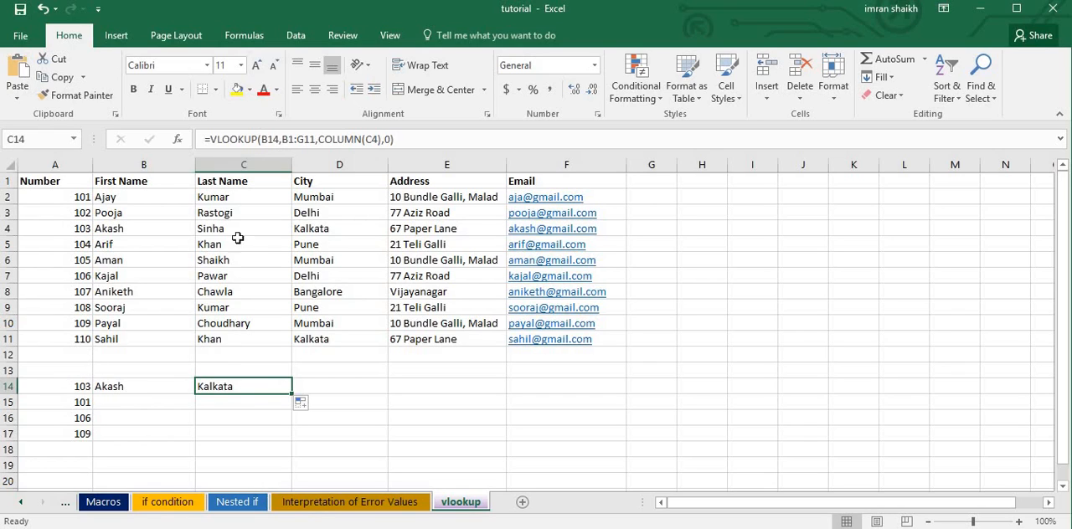
{"action": "left_click", "coordinate": [167, 383]}
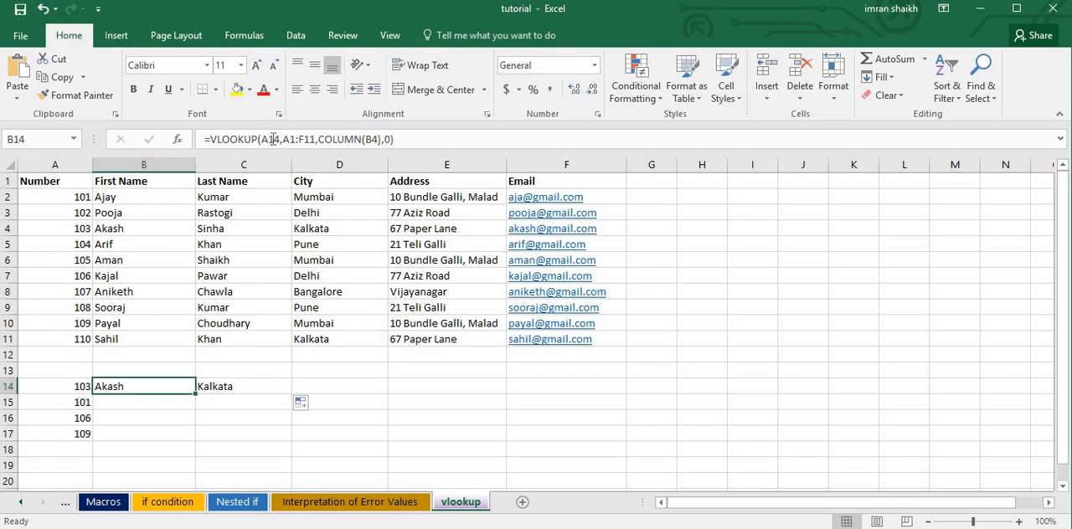
{"action": "left_click", "coordinate": [261, 385]}
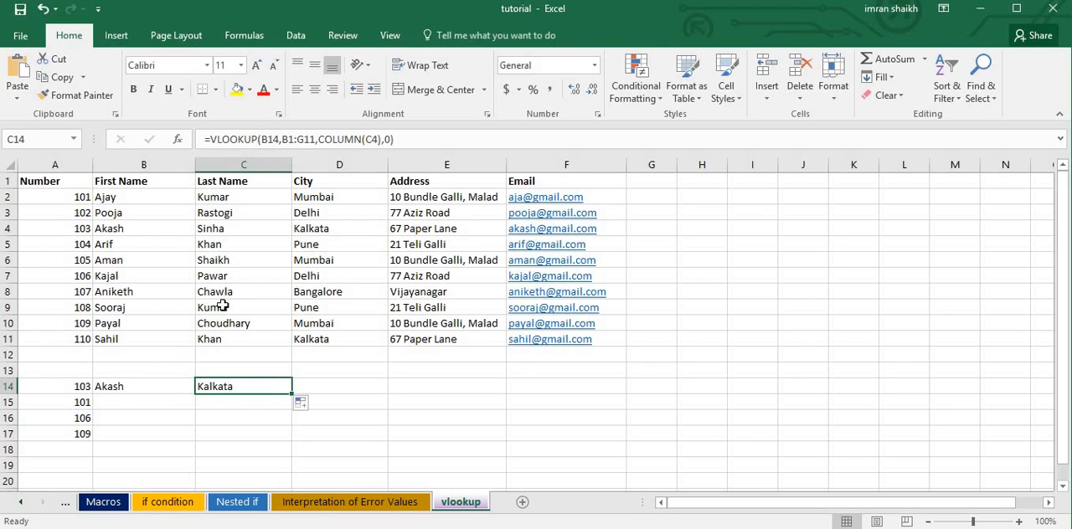
{"action": "left_click", "coordinate": [125, 387]}
{"action": "left_click_drag", "start_coordinate": [196, 396], "coordinate": [263, 390]}
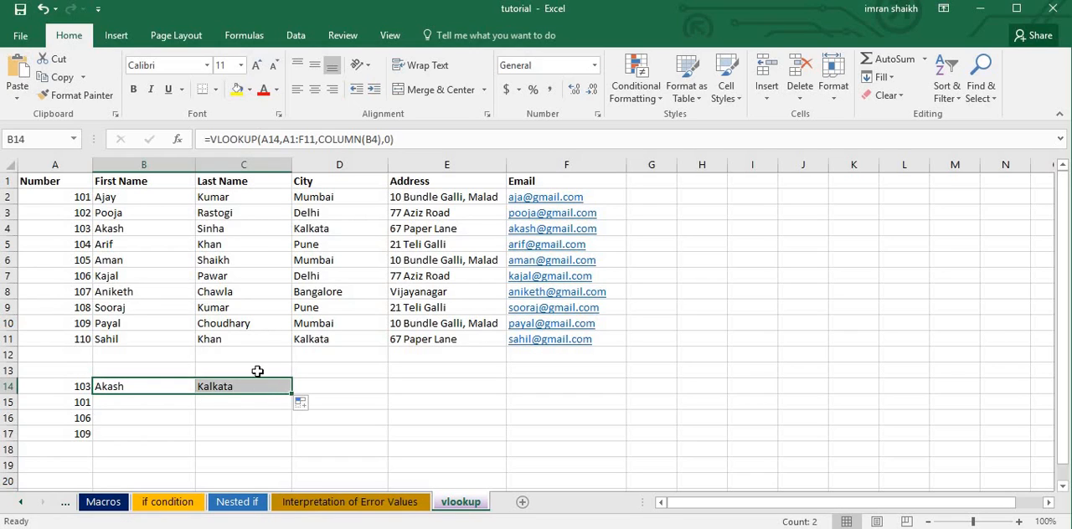
{"action": "left_click", "coordinate": [134, 385]}
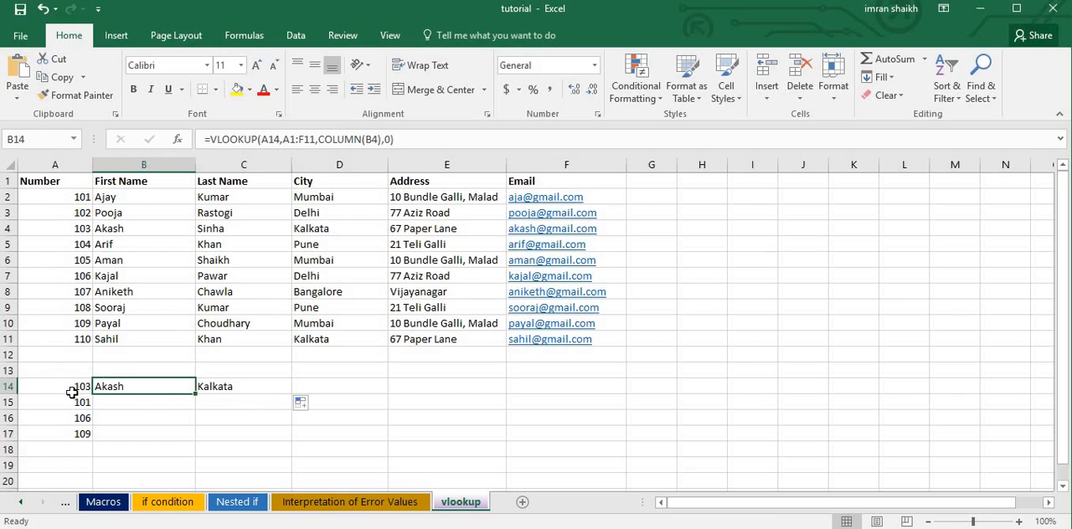
{"action": "left_click", "coordinate": [219, 393]}
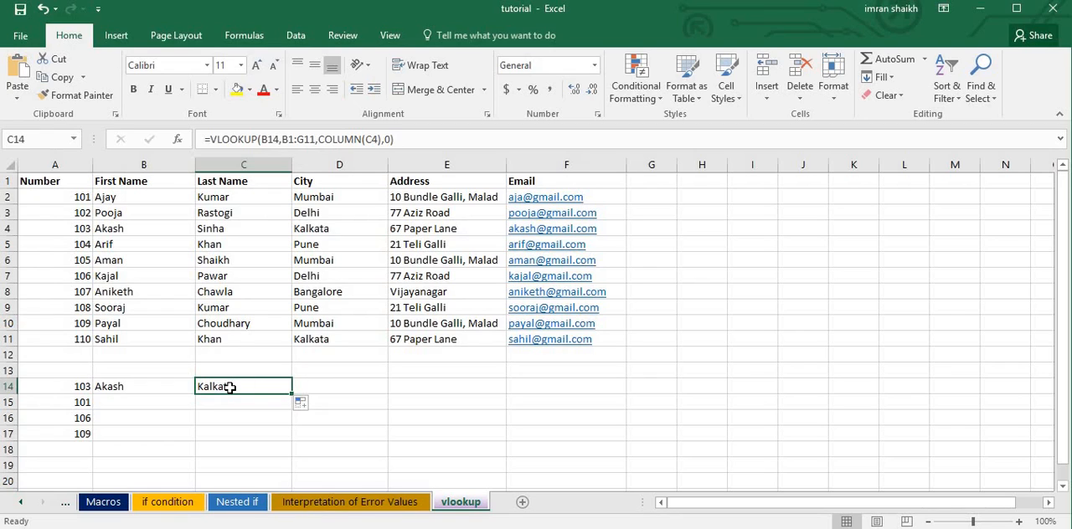
{"action": "left_click", "coordinate": [172, 388]}
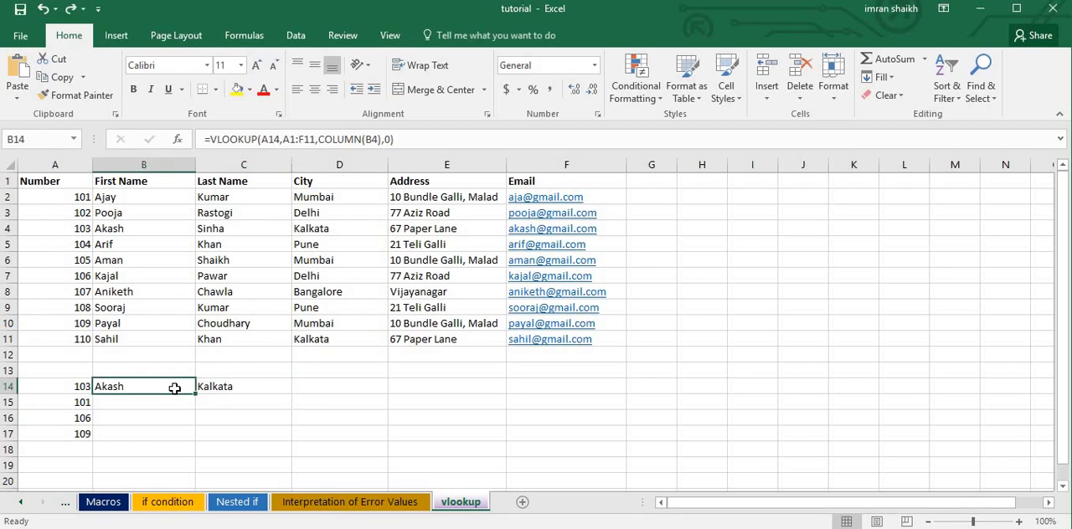
{"action": "left_click", "coordinate": [243, 387]}
{"action": "key", "text": "Delete"}
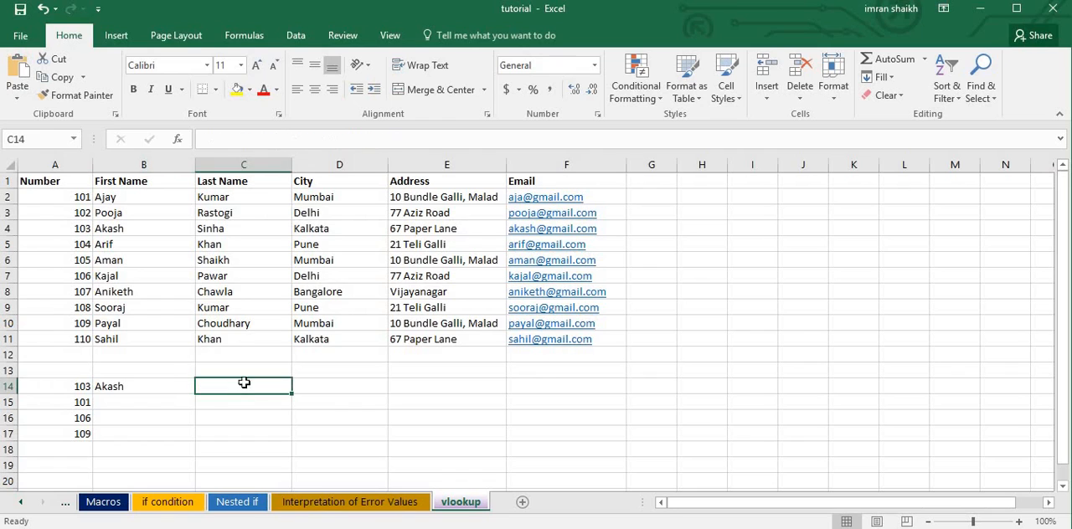
{"action": "left_click", "coordinate": [152, 389]}
{"action": "left_click_drag", "start_coordinate": [286, 138], "coordinate": [317, 140]}
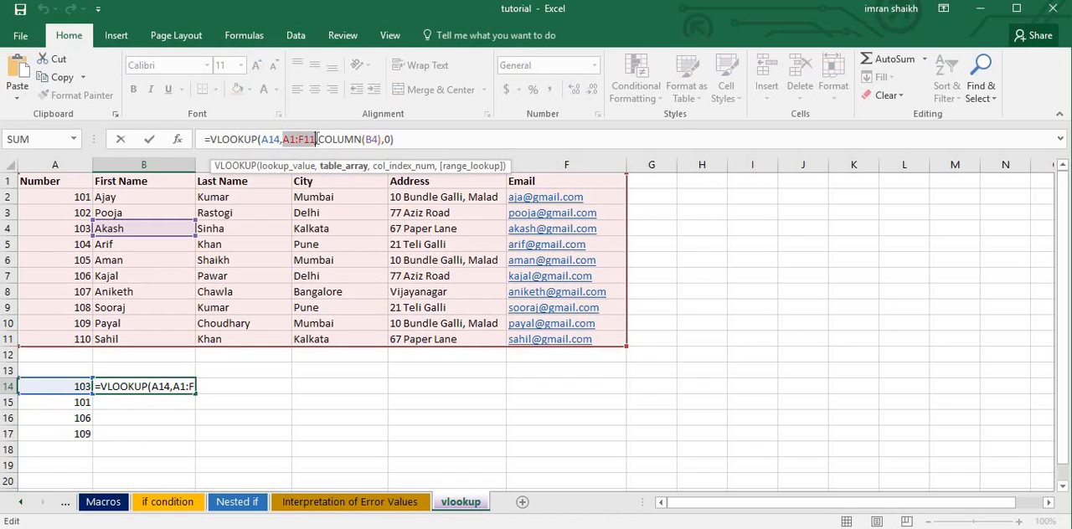
{"action": "key", "text": "alt+F4"}
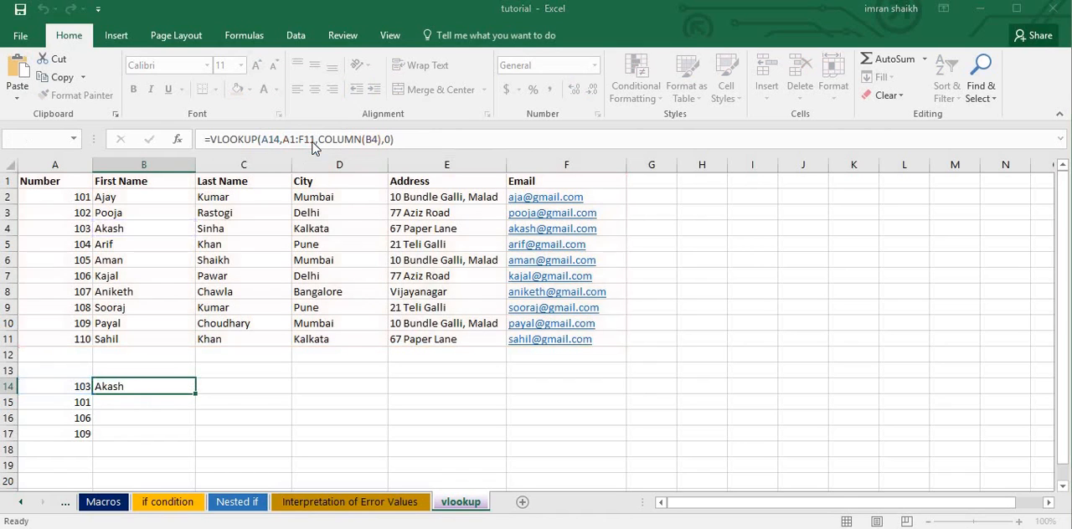
{"action": "left_click", "coordinate": [597, 302]}
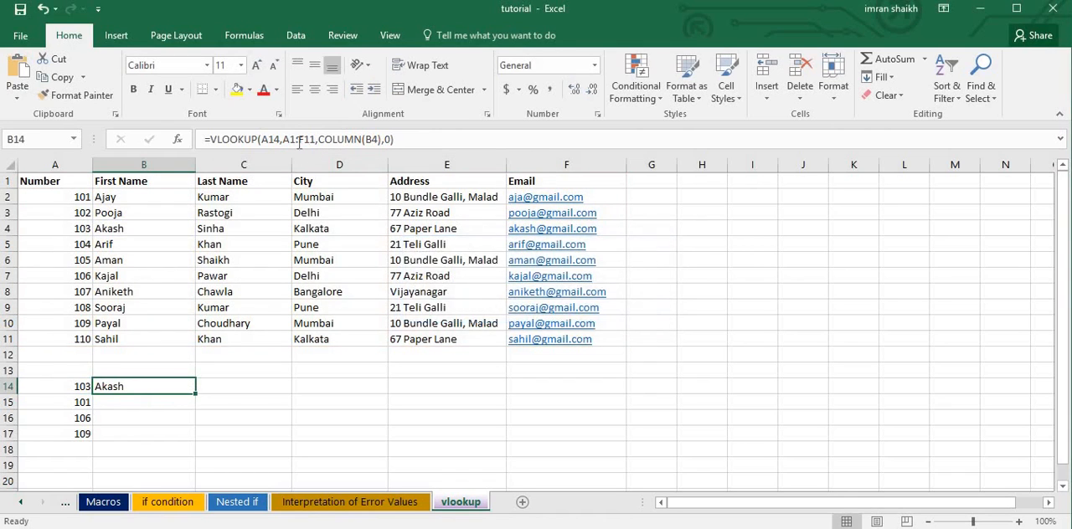
Make the table range in the B14 VLOOKUP formula absolute as $A$1:$F$11.
{"action": "left_click", "coordinate": [300, 139]}
{"action": "left_click_drag", "start_coordinate": [283, 139], "coordinate": [316, 139]}
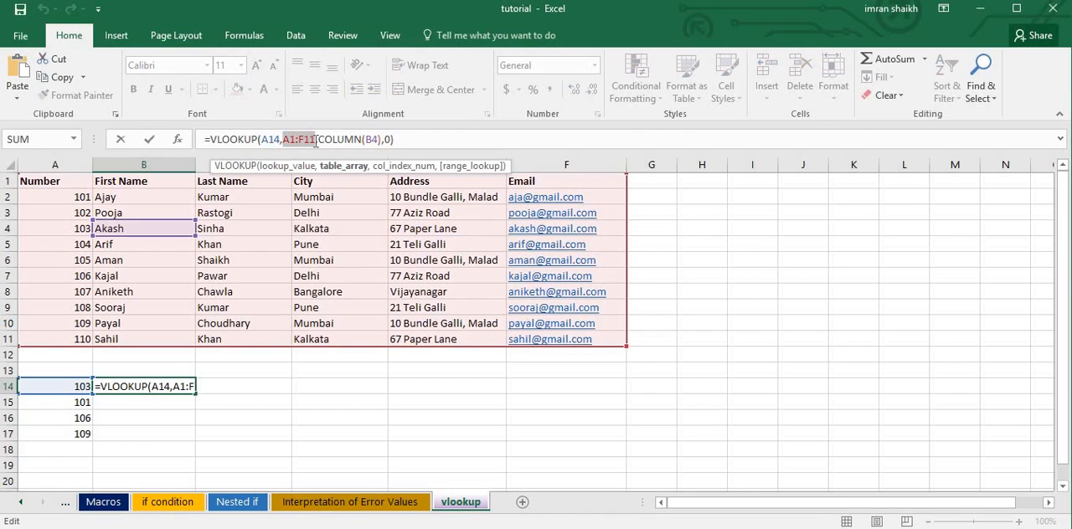
{"action": "key", "text": "F4"}
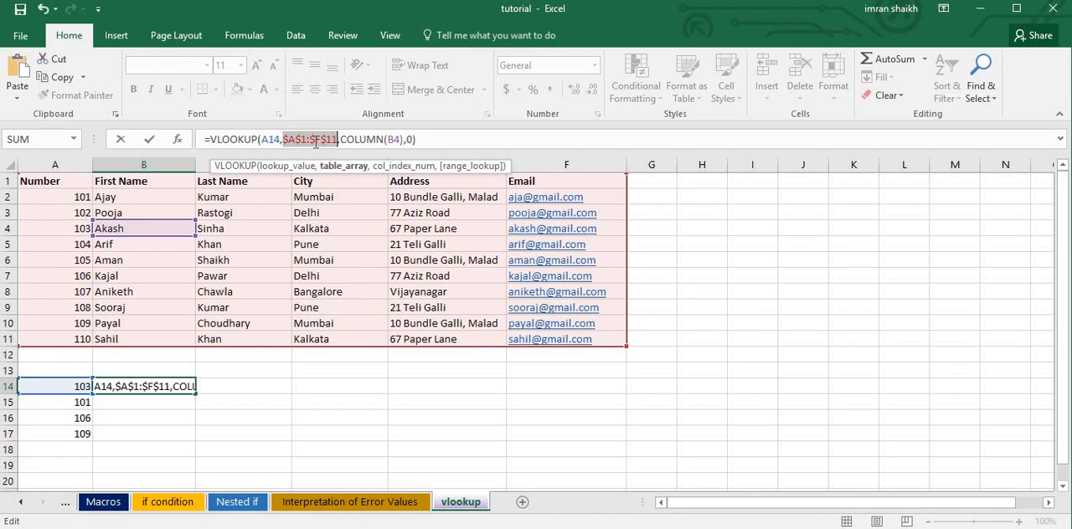
{"action": "key", "text": "Return"}
Try filling the B14 formula across to F14 and examine the lookup value reference in each copied formula.
{"action": "left_click", "coordinate": [156, 384]}
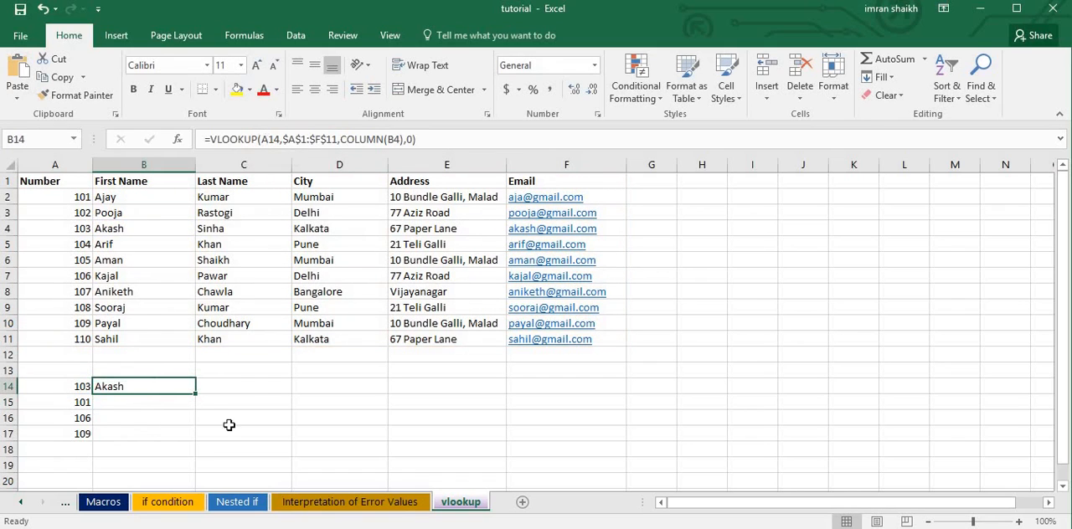
{"action": "left_click_drag", "start_coordinate": [195, 393], "coordinate": [276, 387]}
{"action": "left_click", "coordinate": [248, 385]}
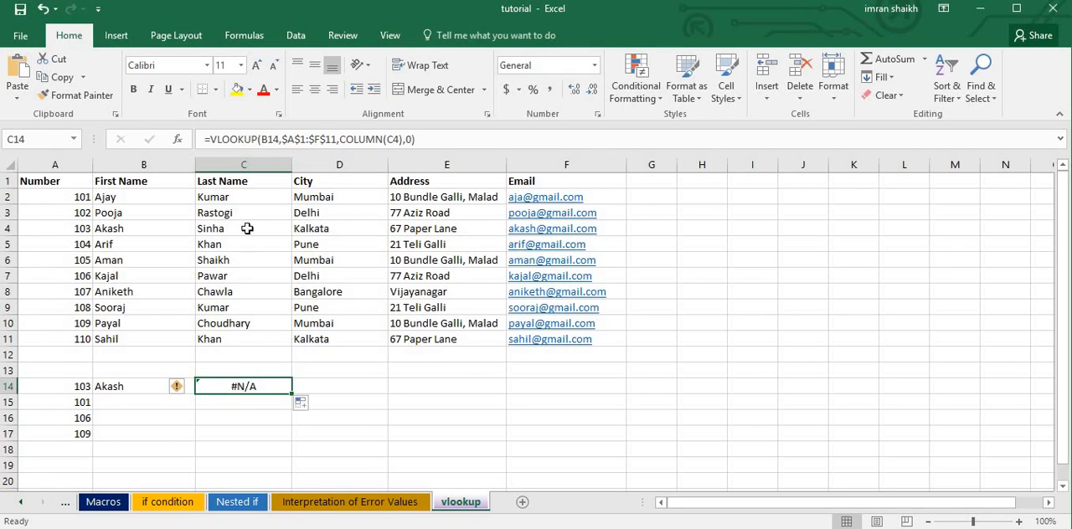
{"action": "left_click_drag", "start_coordinate": [293, 393], "coordinate": [586, 394]}
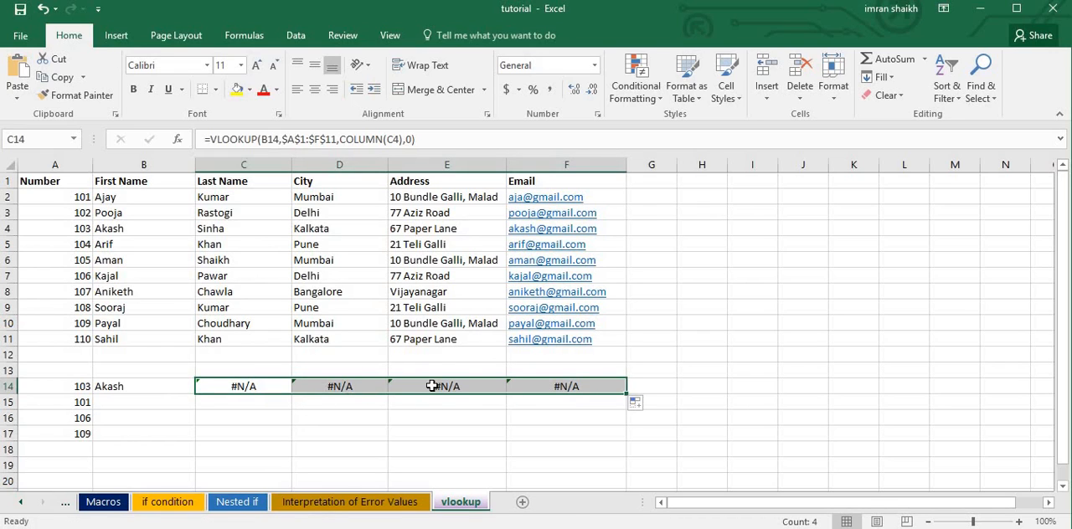
{"action": "left_click", "coordinate": [361, 390]}
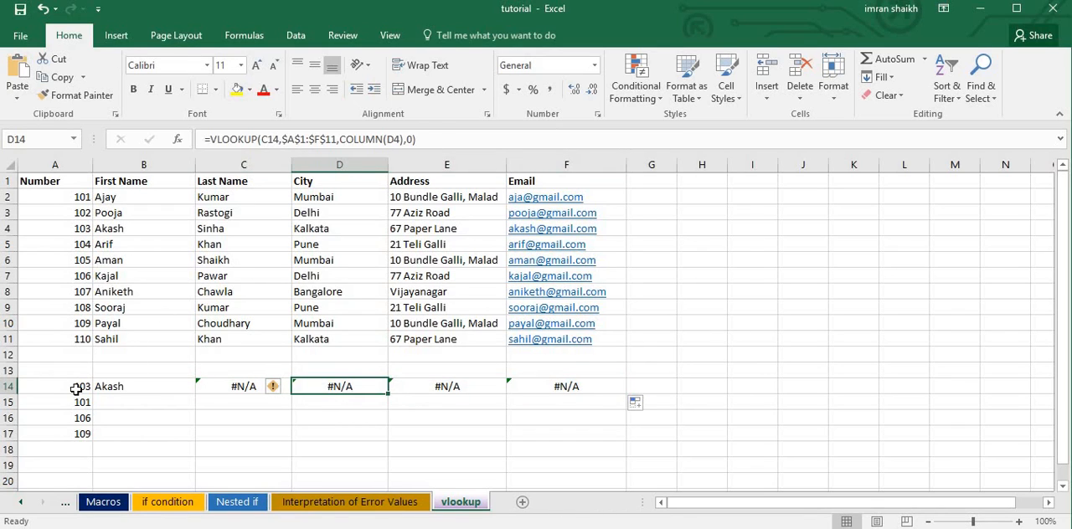
{"action": "left_click", "coordinate": [457, 386]}
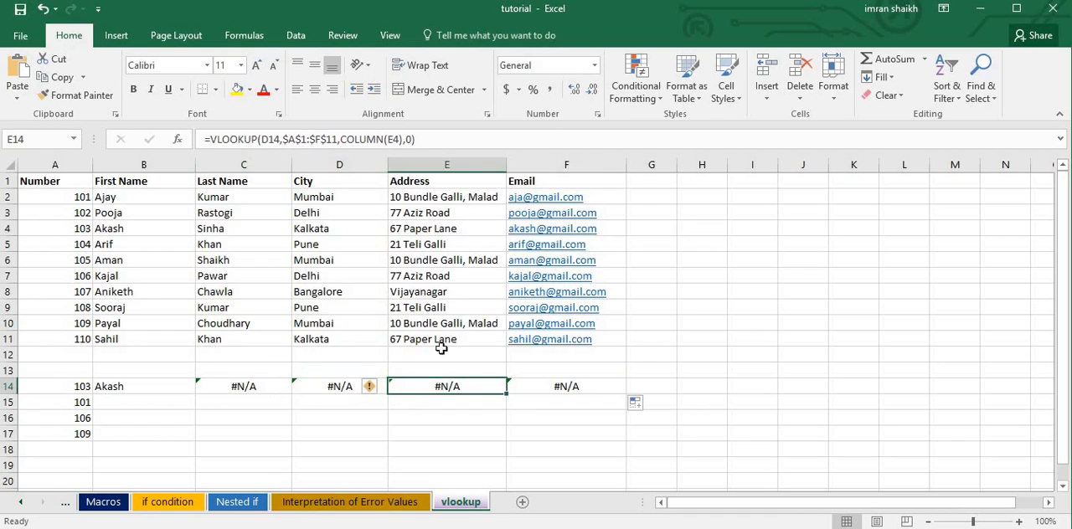
{"action": "left_click", "coordinate": [556, 387]}
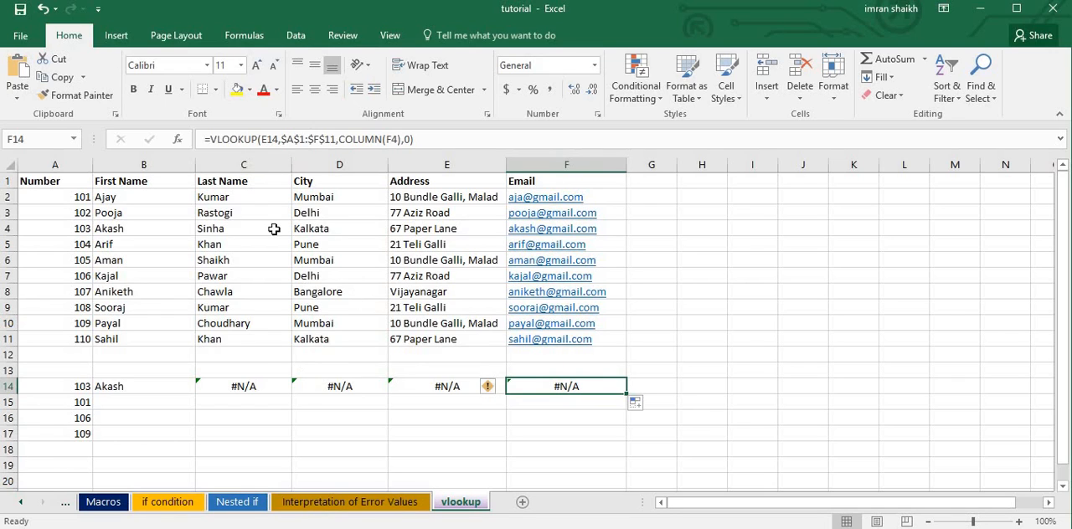
Clear the copied formulas from C14:F14, keeping the B14 formula.
{"action": "left_click", "coordinate": [168, 385]}
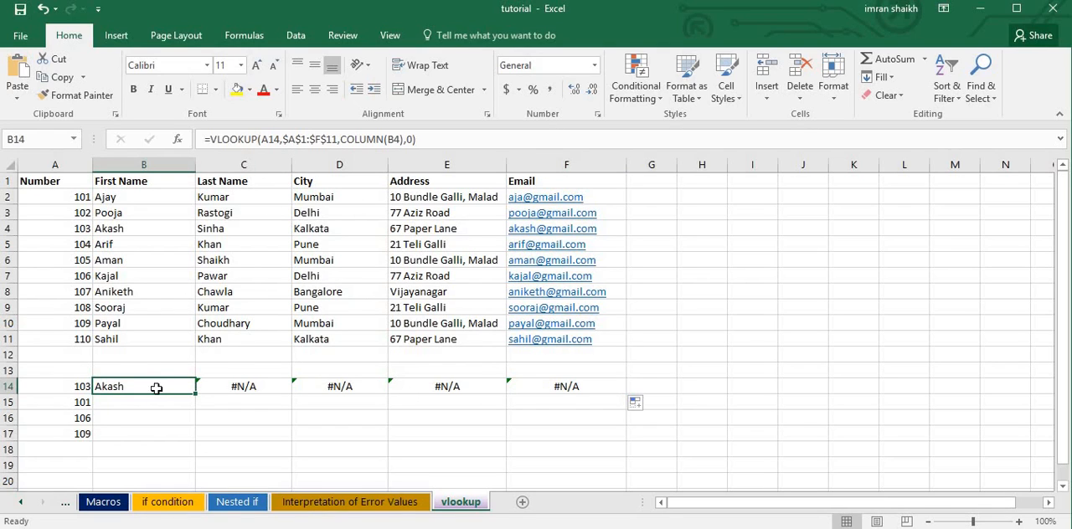
{"action": "left_click_drag", "start_coordinate": [234, 390], "coordinate": [624, 389]}
{"action": "key", "text": "Delete"}
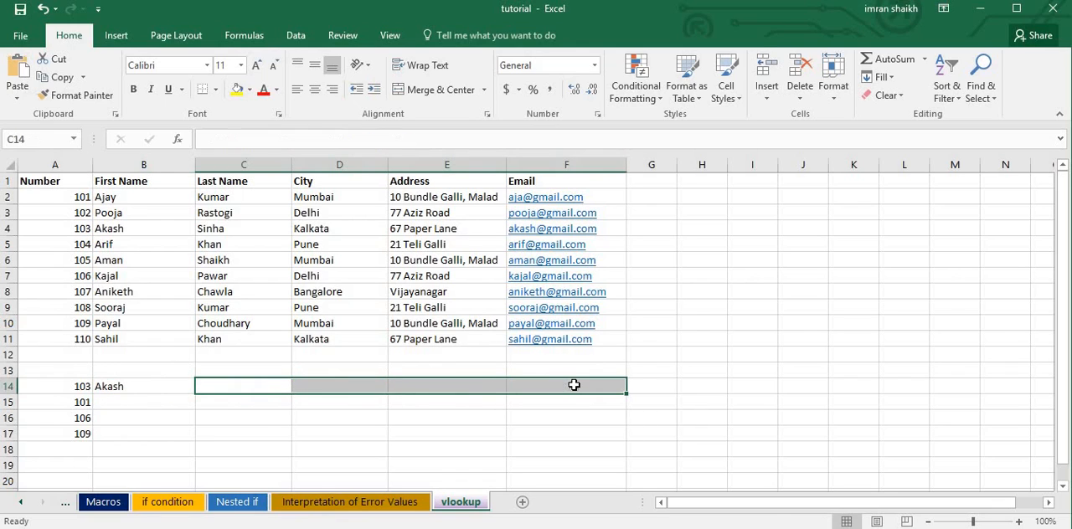
Lock the lookup value's column in the B14 formula by changing the reference to $A14.
{"action": "left_click", "coordinate": [132, 386]}
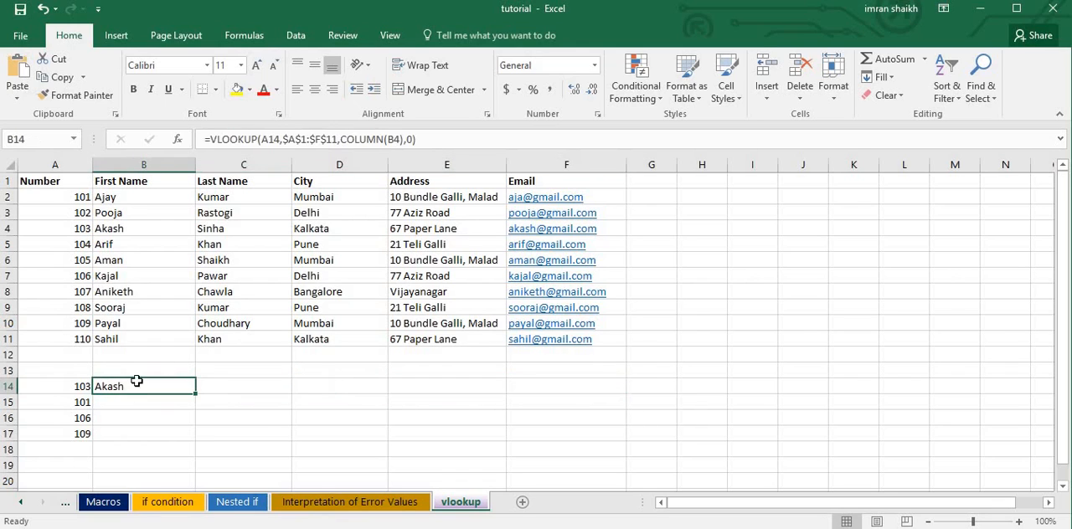
{"action": "left_click", "coordinate": [264, 139]}
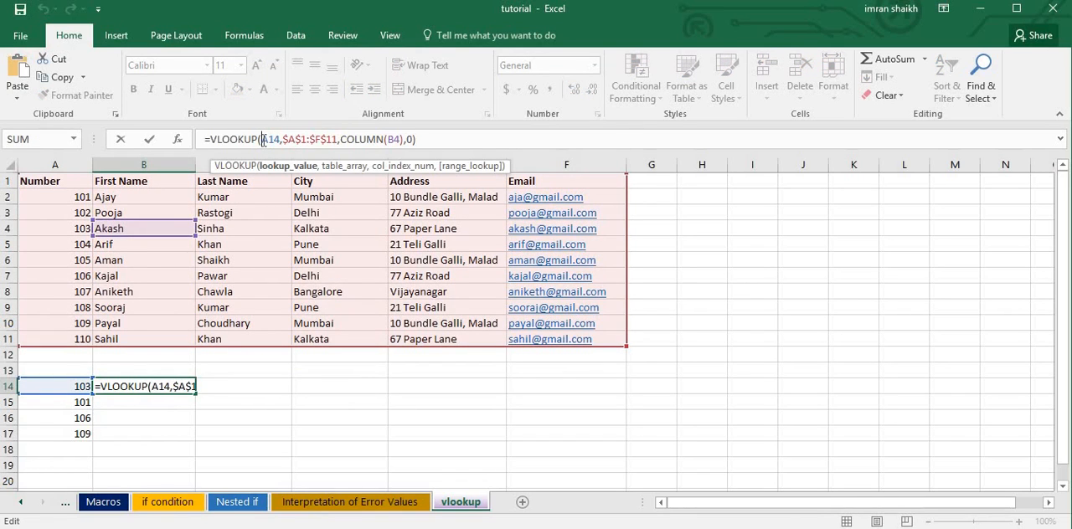
{"action": "type", "text": "$"}
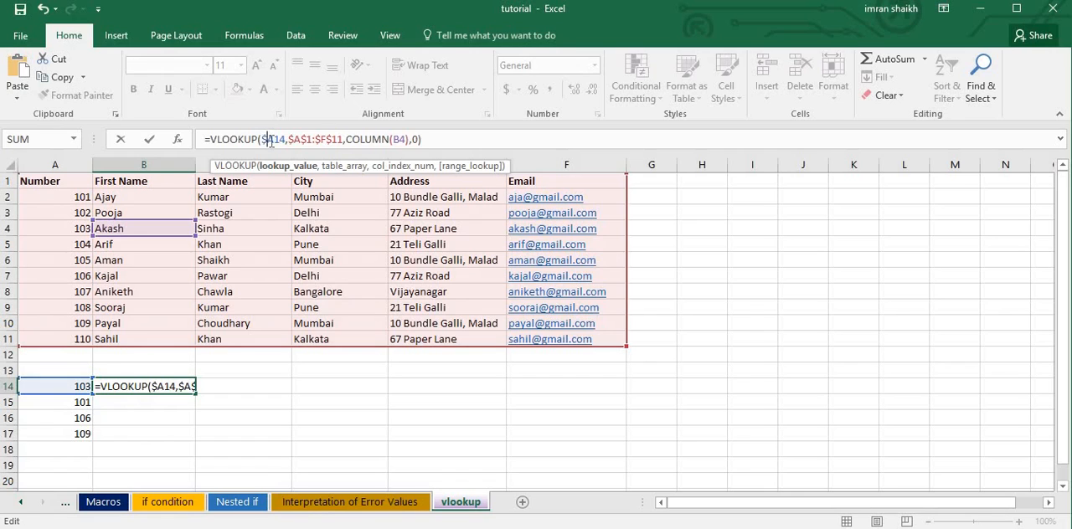
{"action": "key", "text": "Return"}
Fill the B14 formula across row 14 to F14, checking the references in the copied formulas.
{"action": "left_click", "coordinate": [156, 386]}
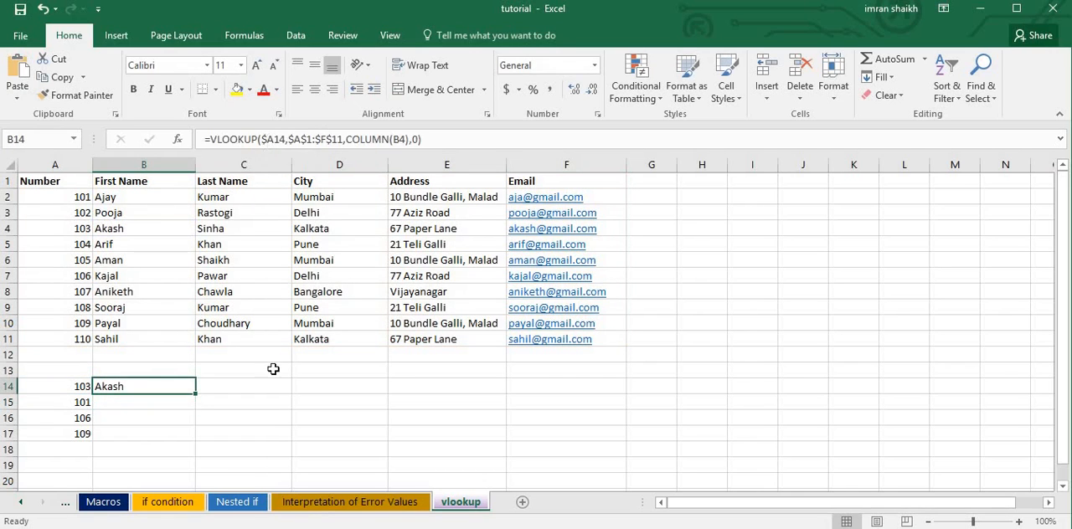
{"action": "left_click_drag", "start_coordinate": [196, 393], "coordinate": [277, 386]}
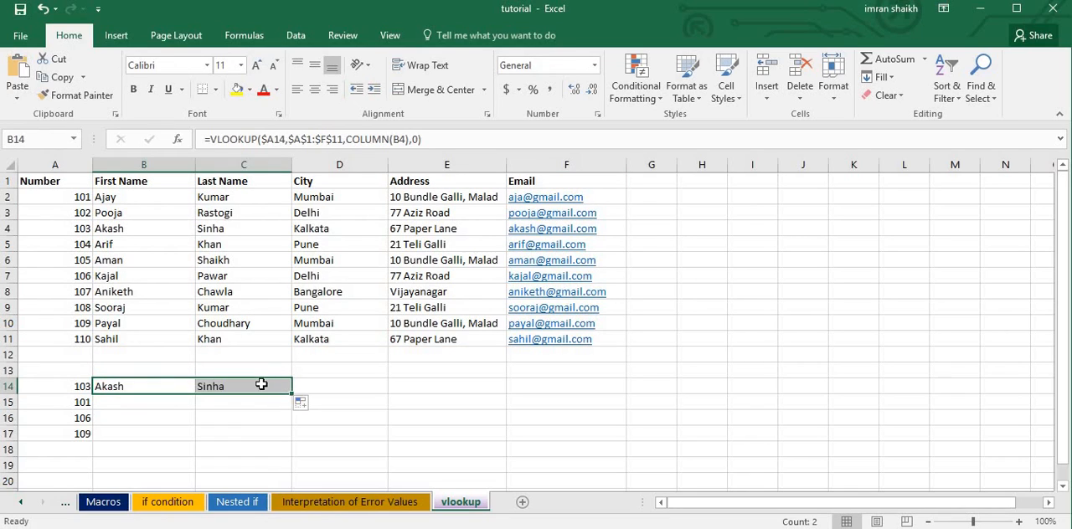
{"action": "left_click", "coordinate": [263, 384]}
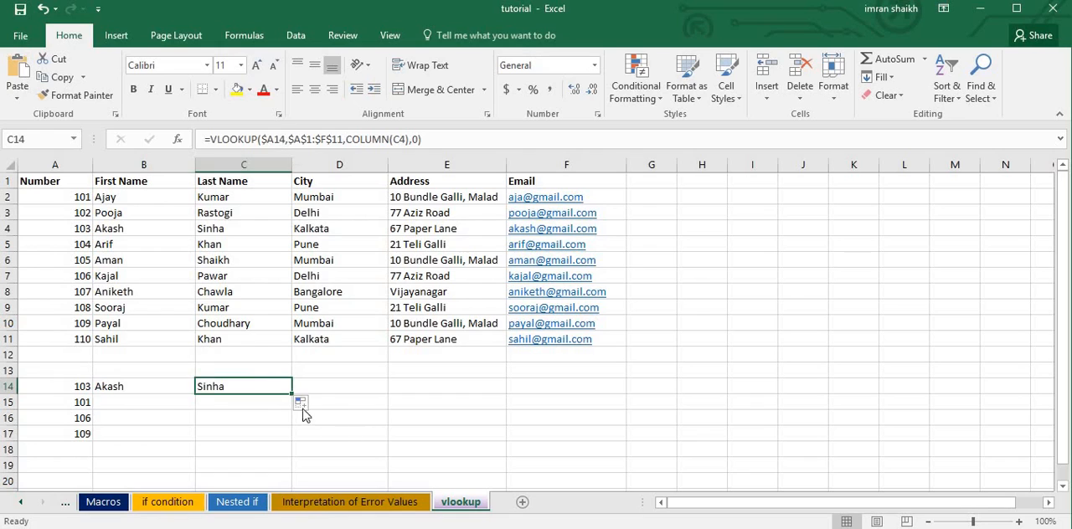
{"action": "left_click_drag", "start_coordinate": [289, 392], "coordinate": [360, 395]}
{"action": "left_click", "coordinate": [346, 387]}
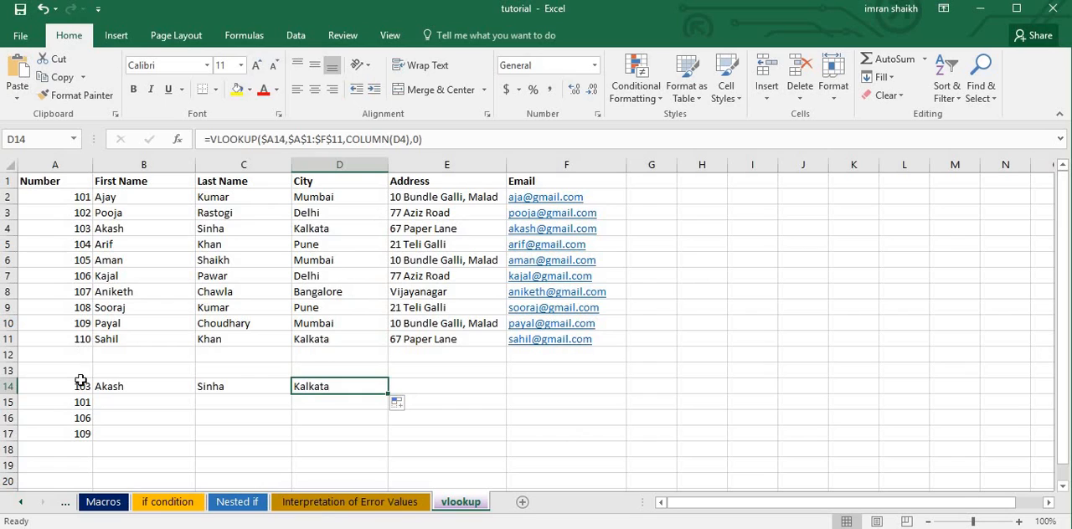
{"action": "left_click", "coordinate": [178, 391]}
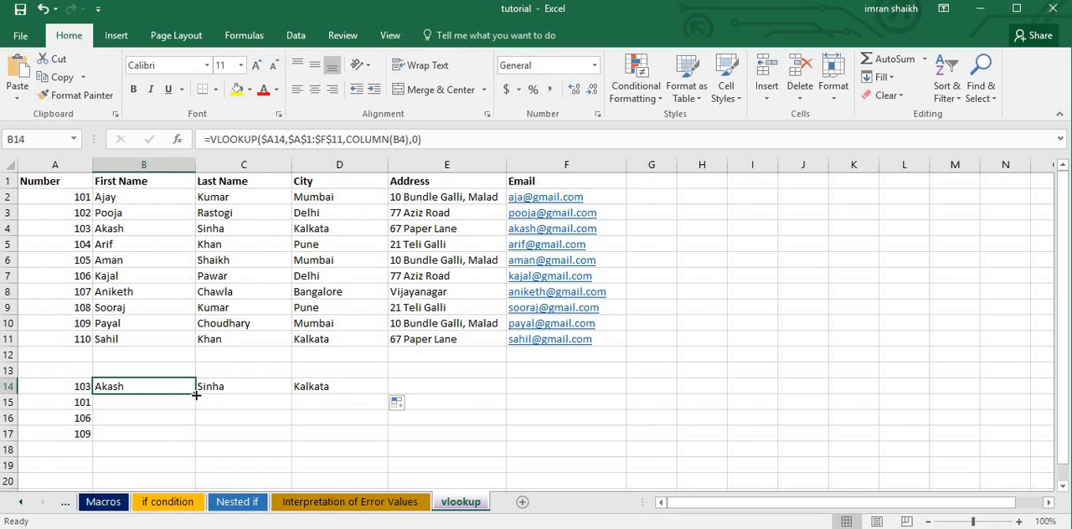
{"action": "left_click_drag", "start_coordinate": [196, 395], "coordinate": [638, 391]}
{"action": "left_click", "coordinate": [622, 392]}
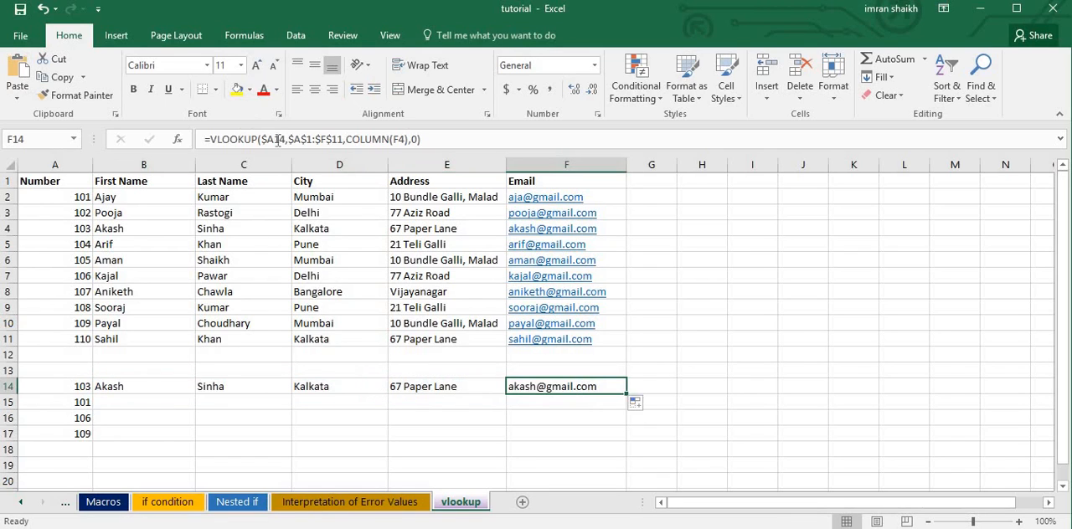
Fill the B14:F14 formulas down to row 15, undoing and repeating the fill, and inspect the B15 formula.
{"action": "left_click", "coordinate": [149, 384]}
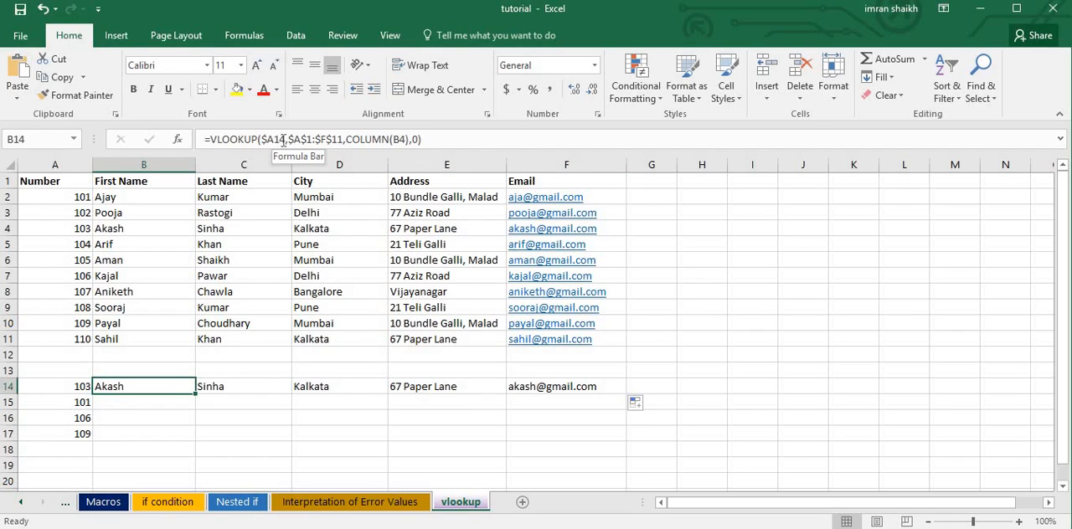
{"action": "left_click_drag", "start_coordinate": [167, 386], "coordinate": [381, 389]}
{"action": "left_click_drag", "start_coordinate": [466, 392], "coordinate": [600, 397]}
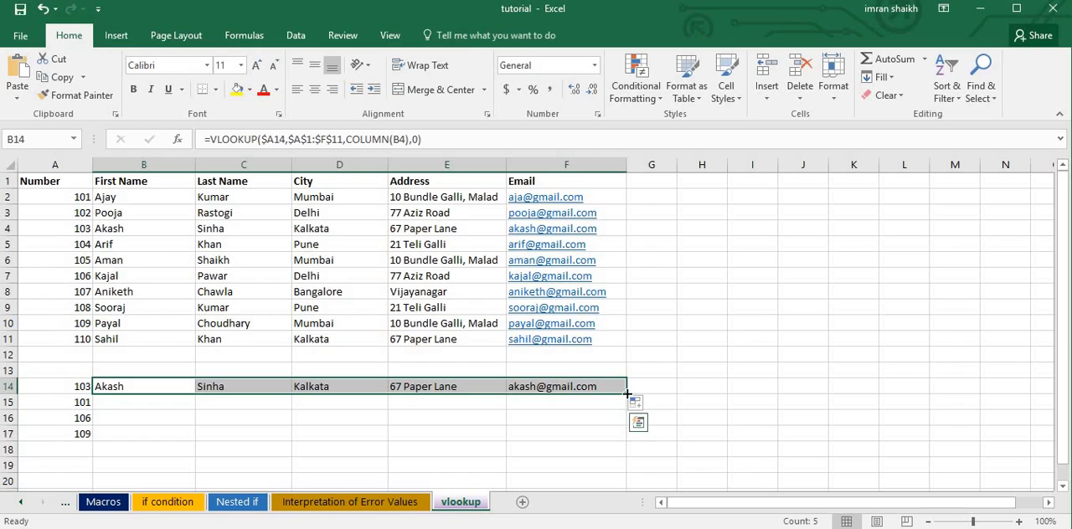
{"action": "left_click_drag", "start_coordinate": [626, 393], "coordinate": [623, 411]}
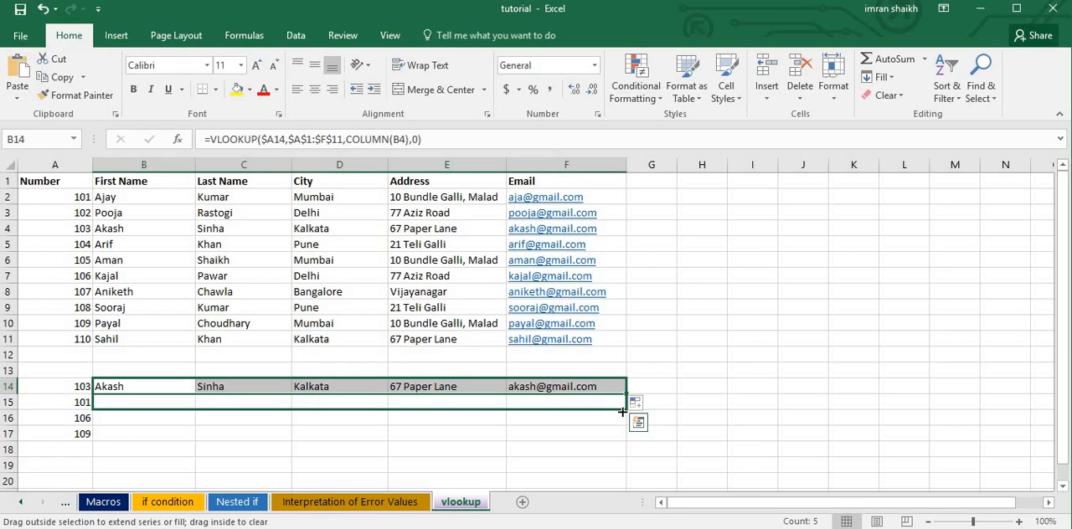
{"action": "left_click_drag", "start_coordinate": [622, 411], "coordinate": [622, 411]}
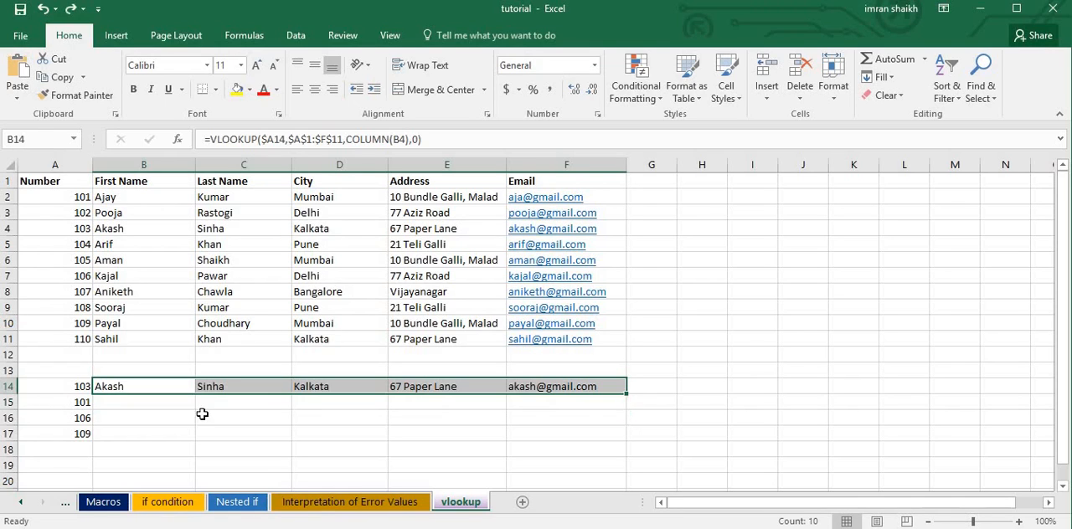
{"action": "key", "text": "ctrl+z"}
{"action": "left_click_drag", "start_coordinate": [626, 396], "coordinate": [629, 413]}
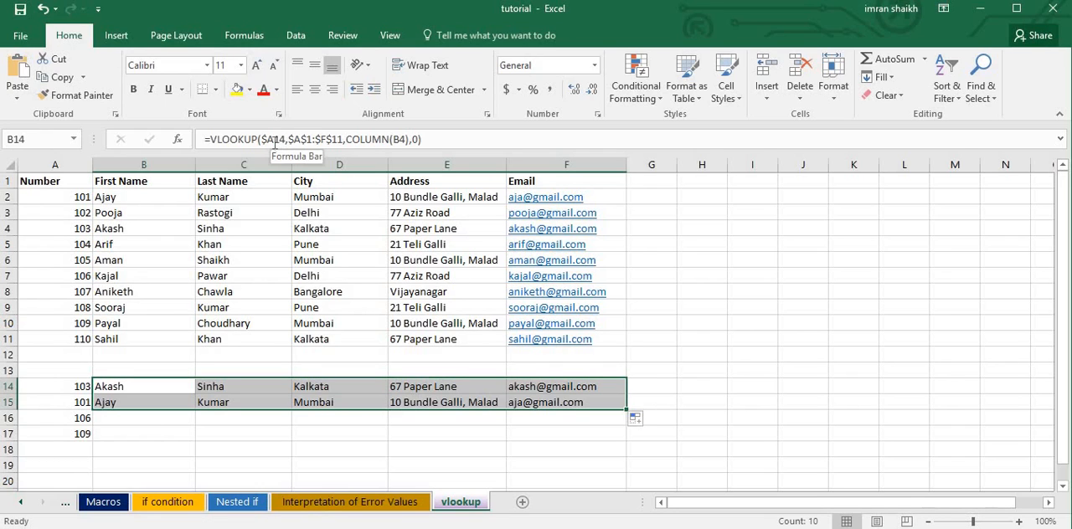
{"action": "left_click", "coordinate": [122, 405]}
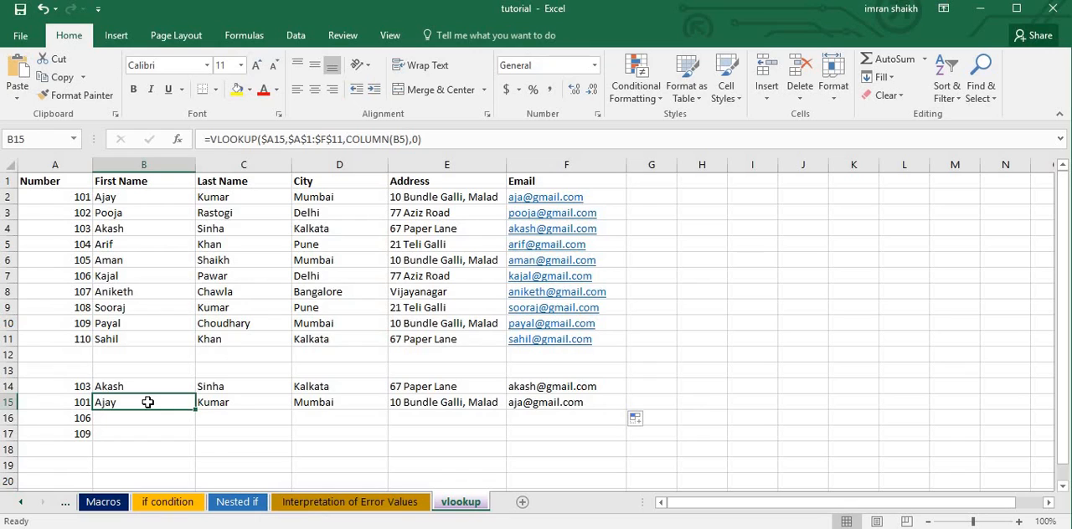
Fill the row 15 formulas down to row 16, inspect the B16 formula, and undo both downward fills.
{"action": "left_click_drag", "start_coordinate": [168, 404], "coordinate": [634, 424]}
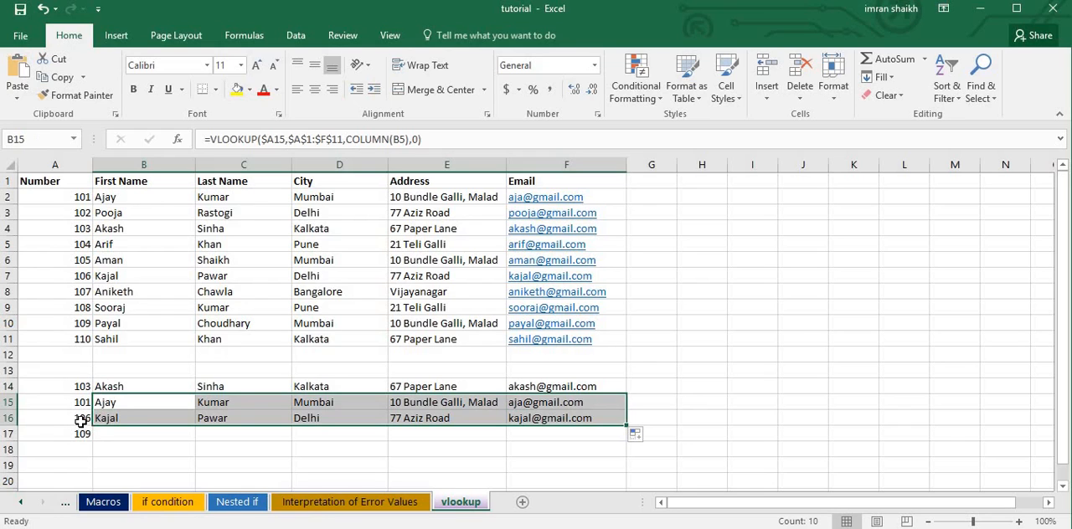
{"action": "left_click", "coordinate": [122, 420]}
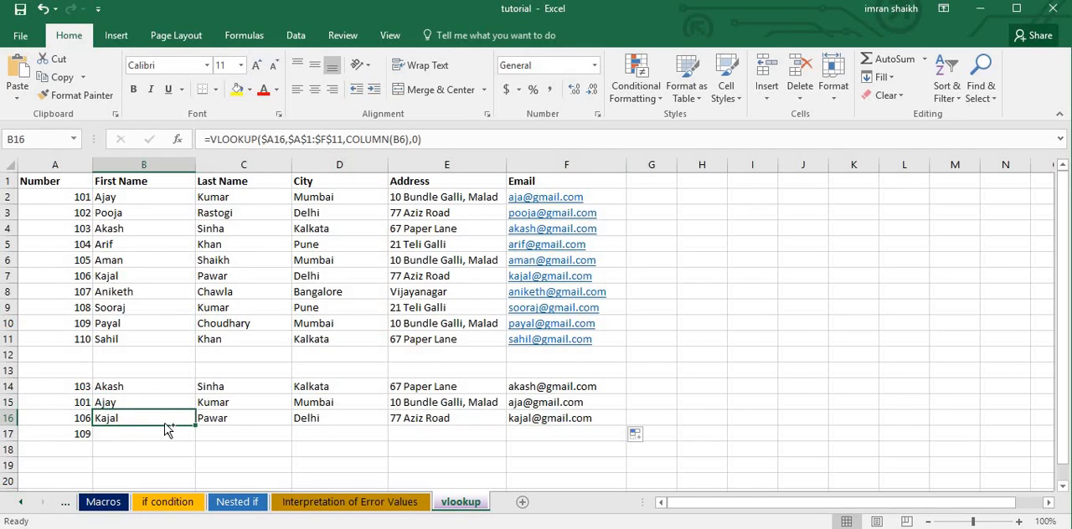
{"action": "key", "text": "ctrl+z"}
{"action": "key", "text": "ctrl+z"}
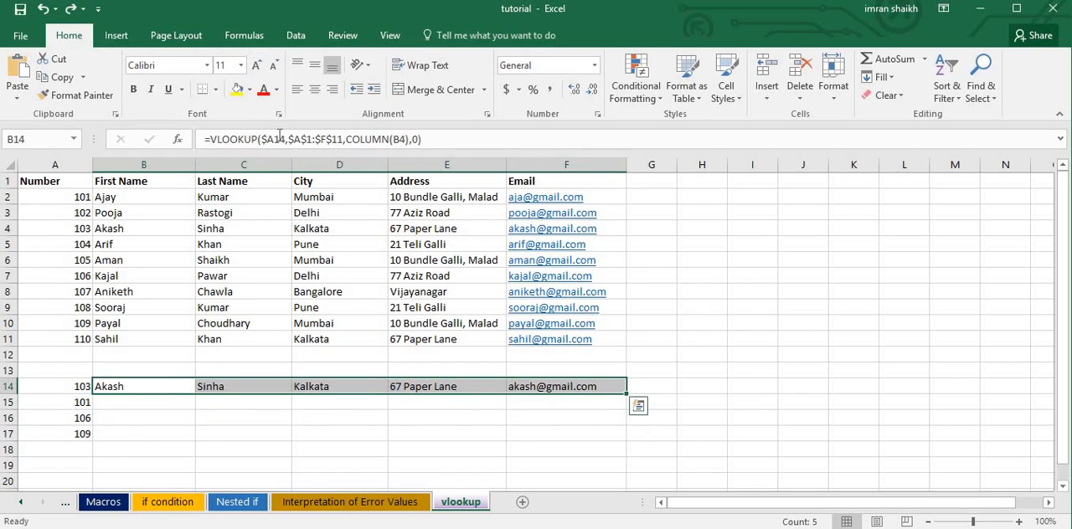
Change the lookup value in the B14 formula to the fully absolute reference $A$14.
{"action": "left_click", "coordinate": [277, 139]}
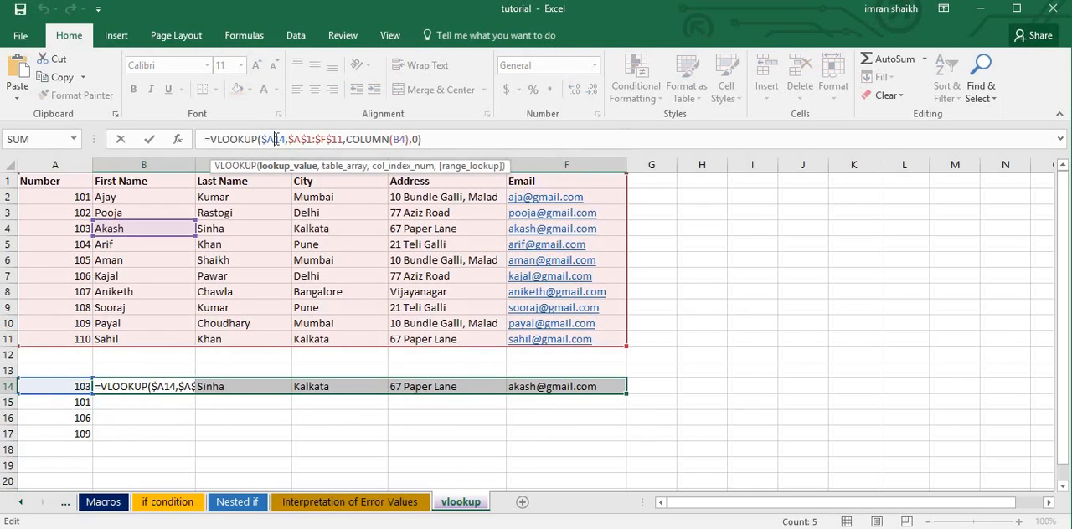
{"action": "type", "text": "$"}
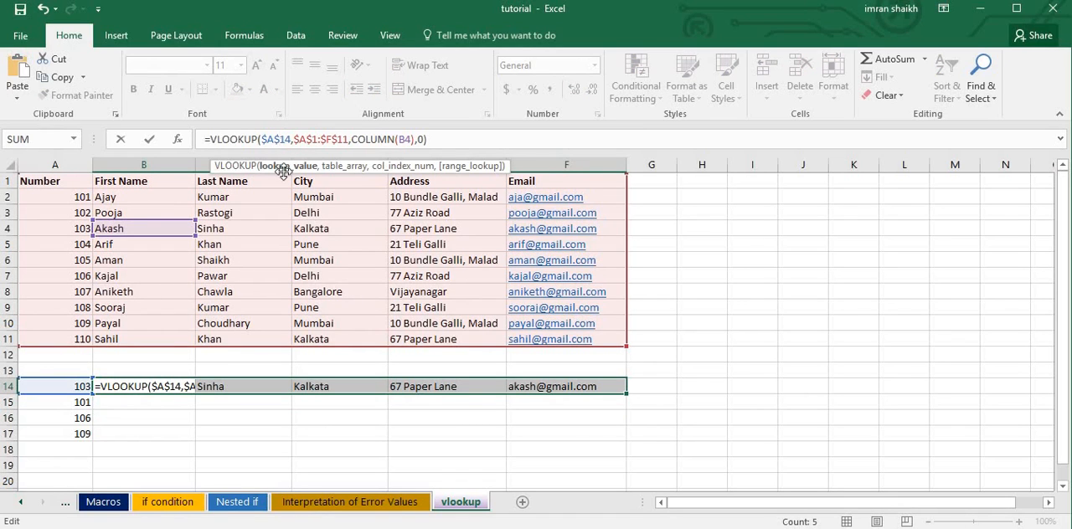
{"action": "key", "text": "Return"}
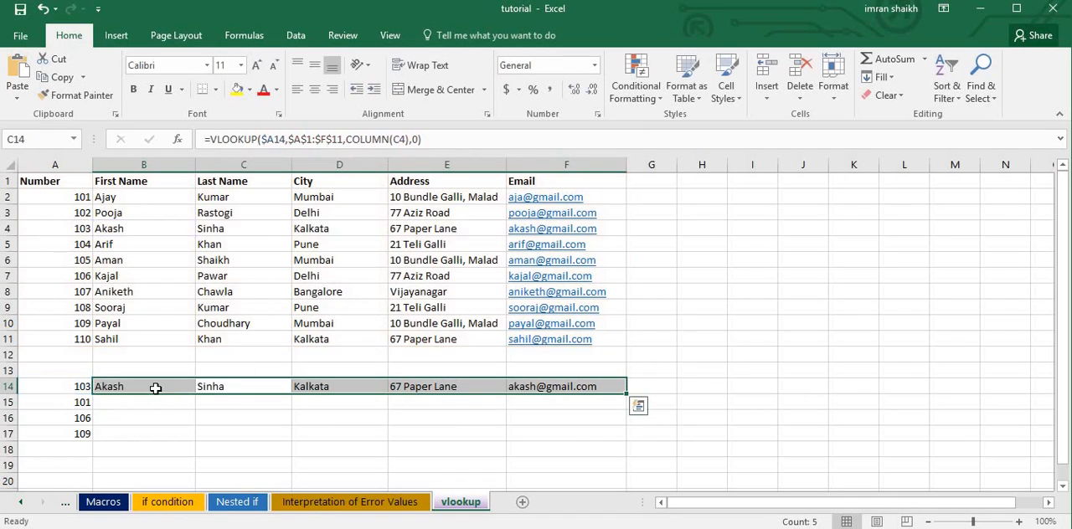
Fill the B14:F14 formulas down to row 15 and inspect the lookup reference in the B15 formula.
{"action": "left_click", "coordinate": [153, 394]}
{"action": "left_click_drag", "start_coordinate": [152, 387], "coordinate": [587, 387]}
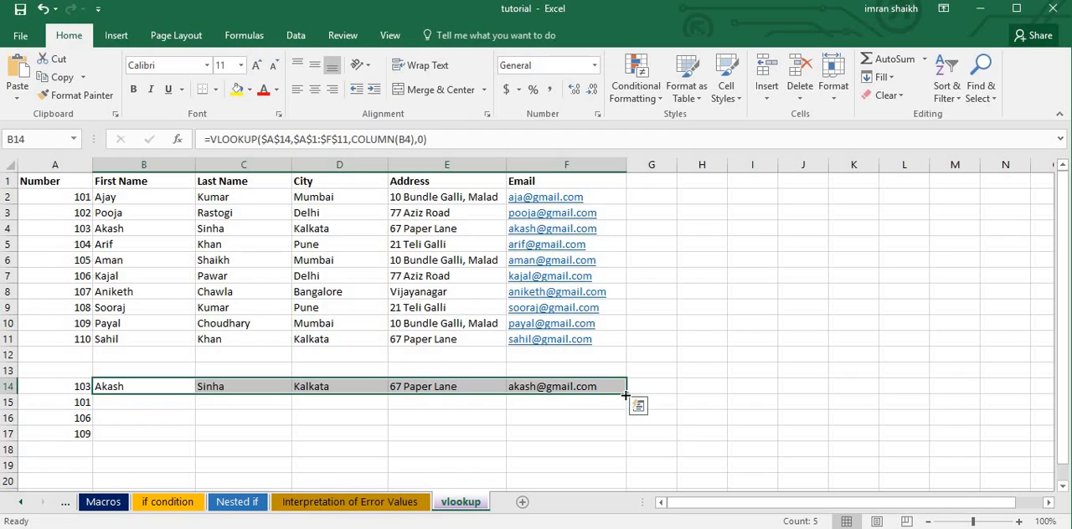
{"action": "left_click_drag", "start_coordinate": [626, 394], "coordinate": [631, 410]}
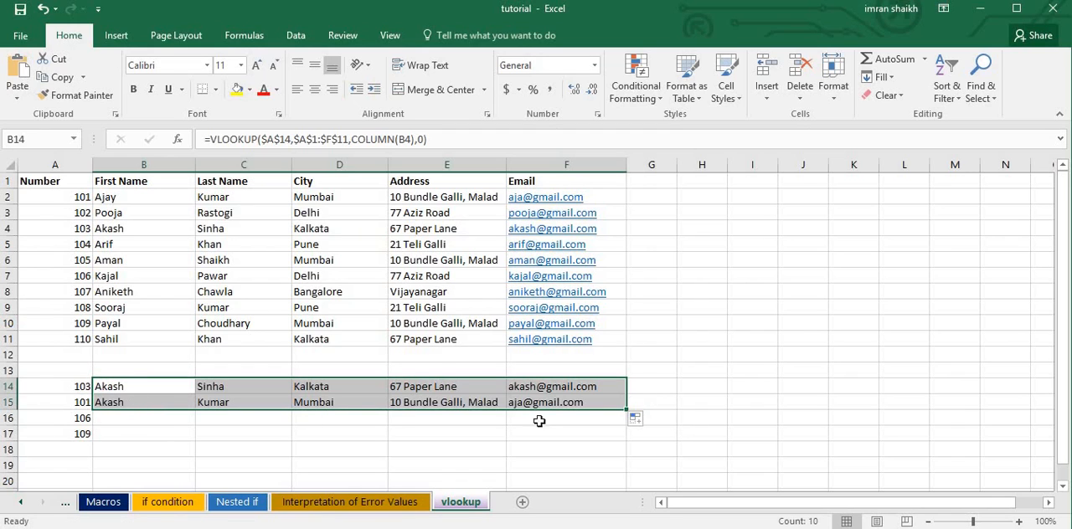
{"action": "left_click", "coordinate": [126, 403]}
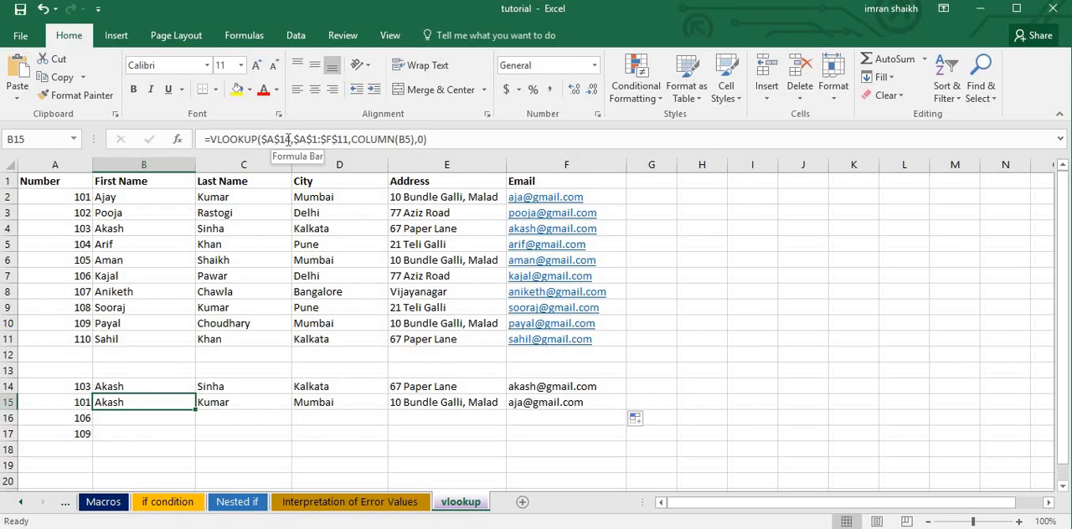
Fill the row 15 formulas down to row 17, inspecting the copies in B15 to B17, and undo both downward fills.
{"action": "left_click_drag", "start_coordinate": [179, 402], "coordinate": [598, 441]}
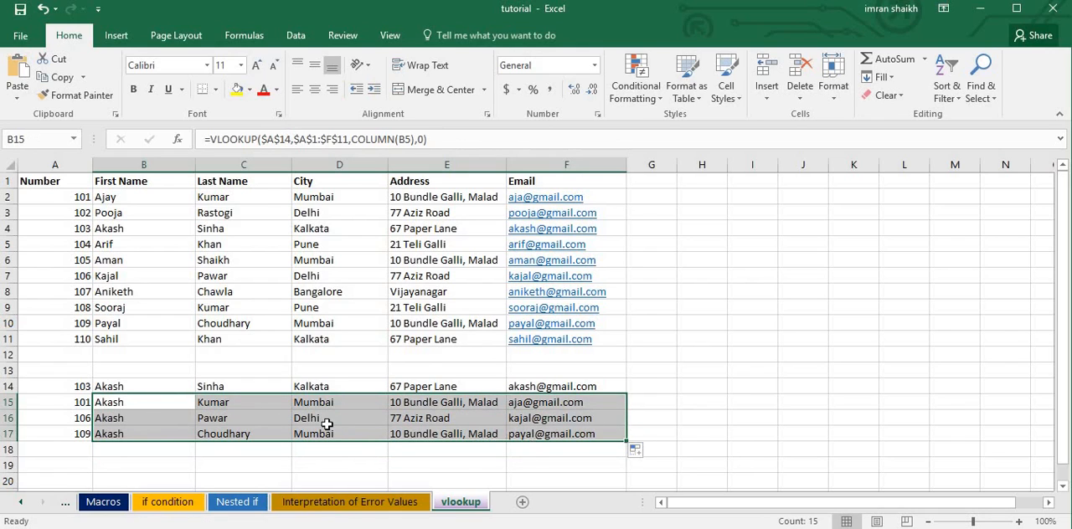
{"action": "left_click", "coordinate": [187, 418]}
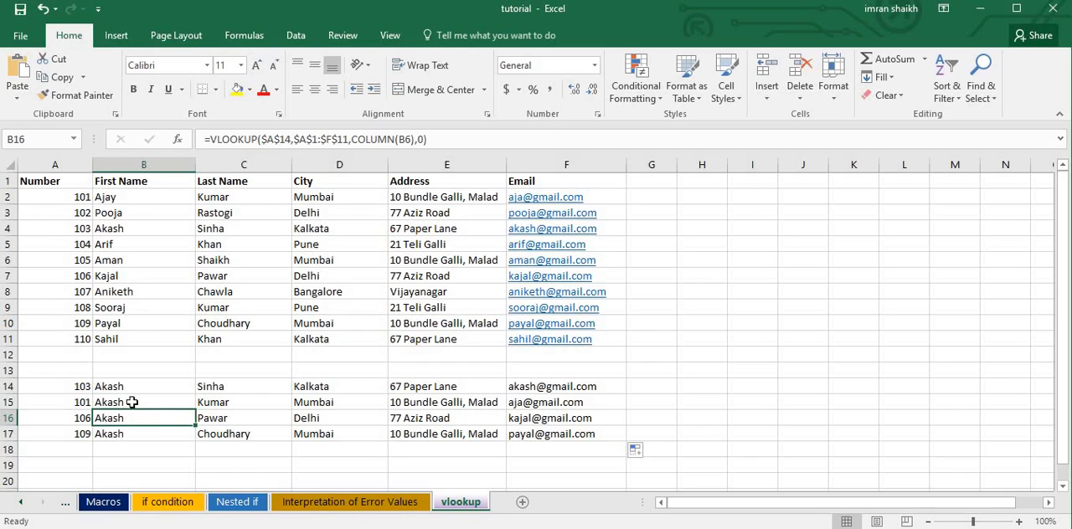
{"action": "left_click", "coordinate": [132, 402]}
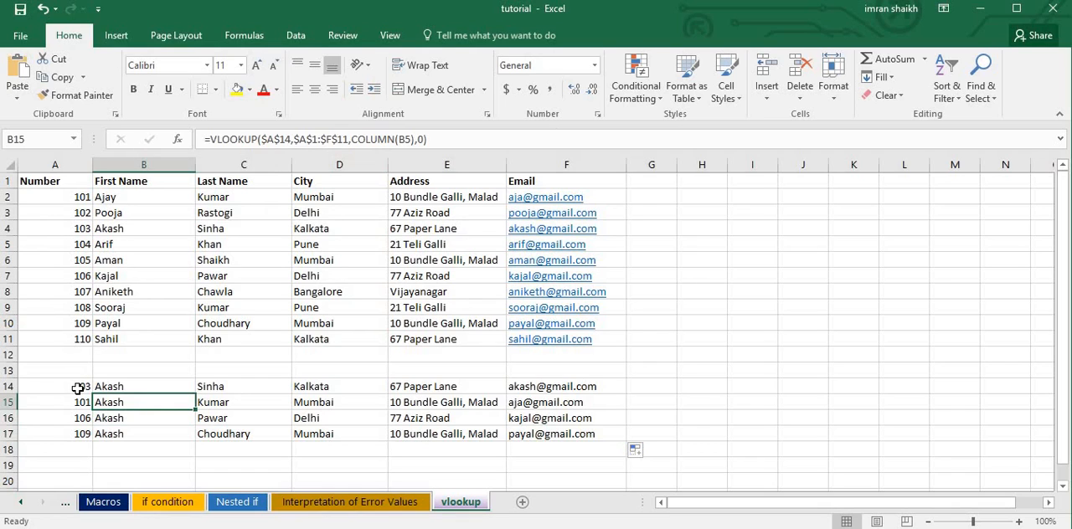
{"action": "left_click", "coordinate": [144, 420]}
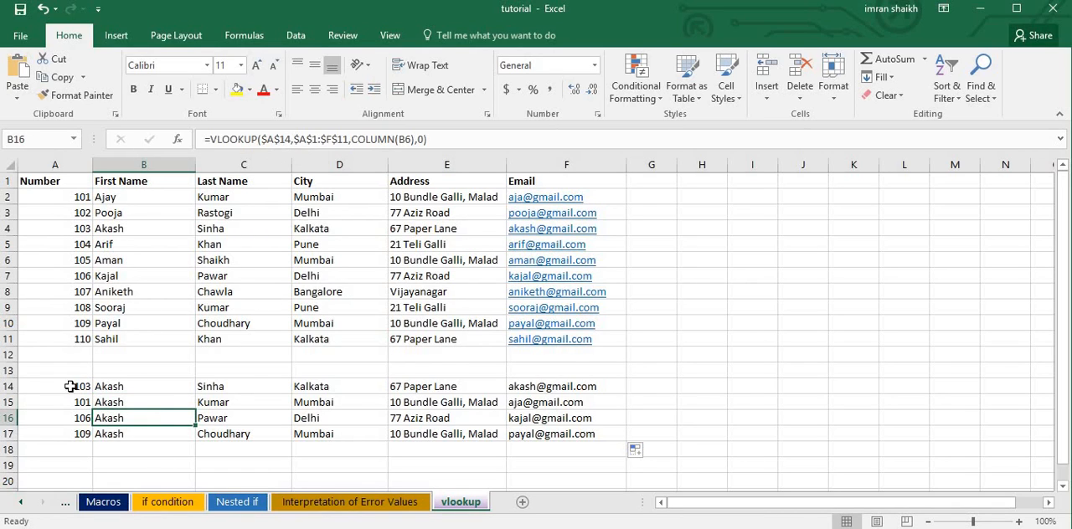
{"action": "left_click", "coordinate": [134, 434]}
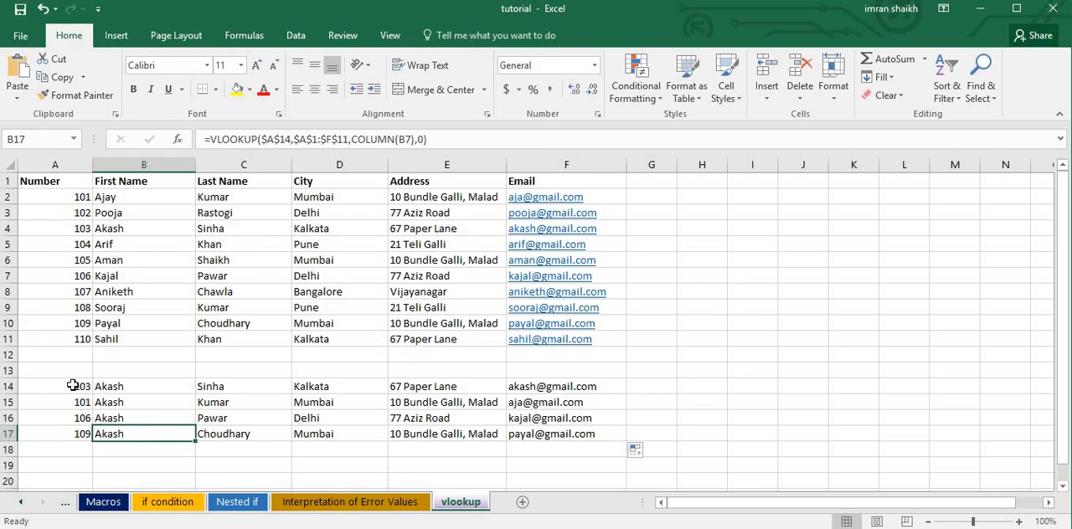
{"action": "key", "text": "ctrl+z"}
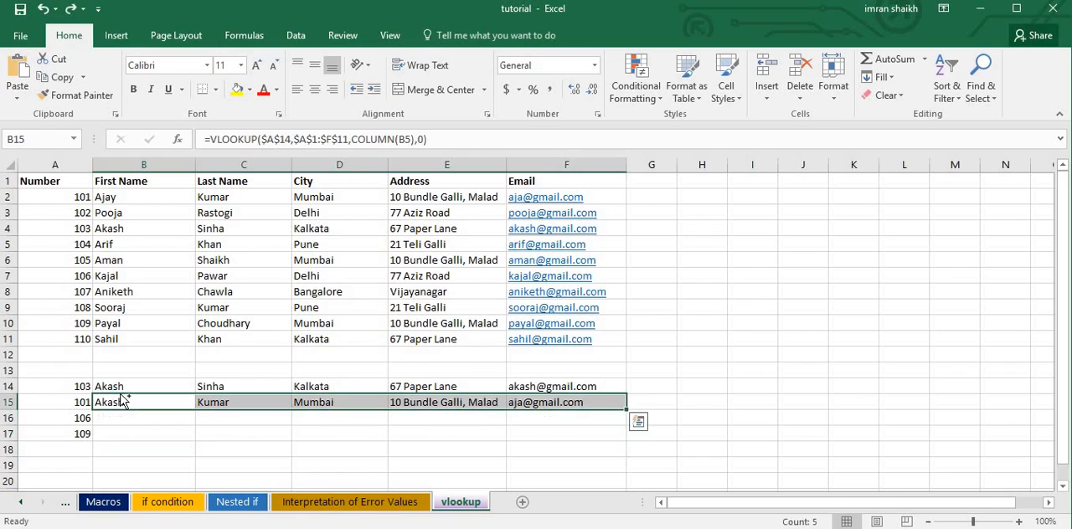
{"action": "key", "text": "ctrl+z"}
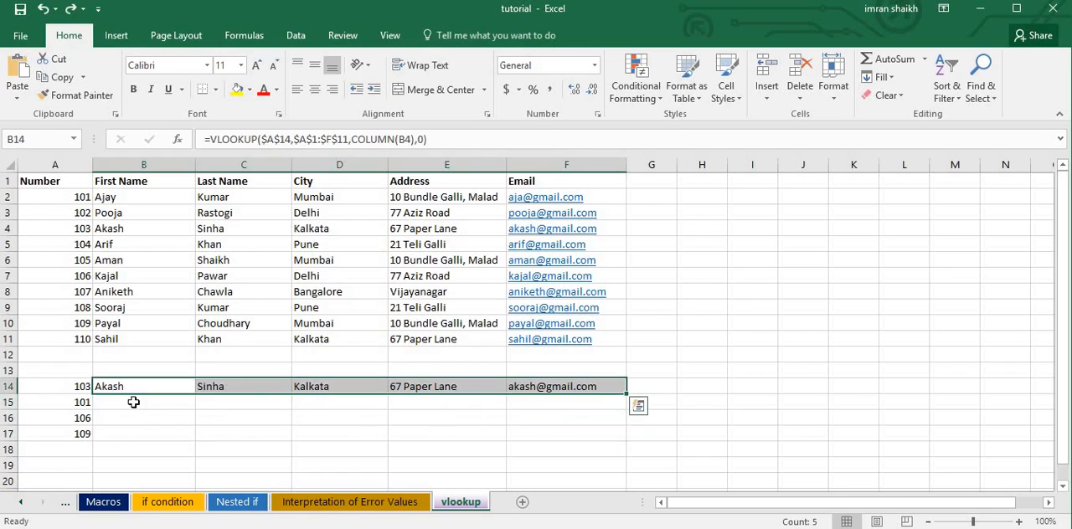
Change the lookup value in the B14 formula to the mixed reference $A14.
{"action": "left_click", "coordinate": [280, 140]}
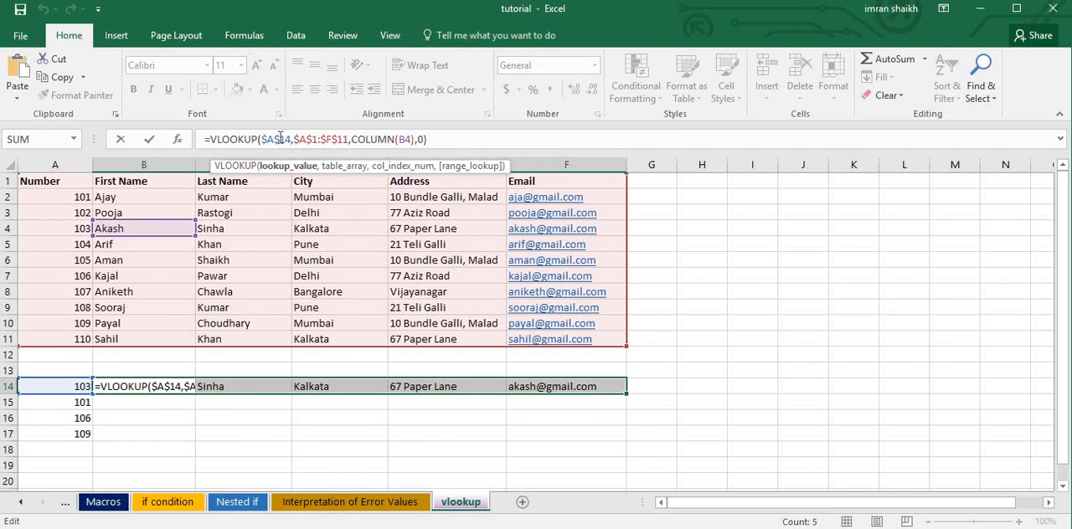
{"action": "key", "text": "BackSpace"}
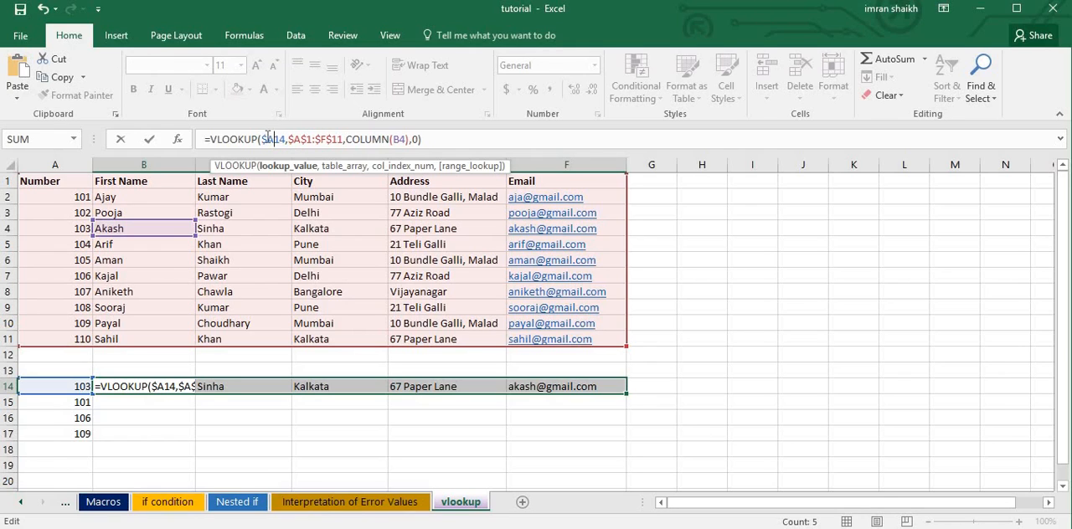
{"action": "key", "text": "Return"}
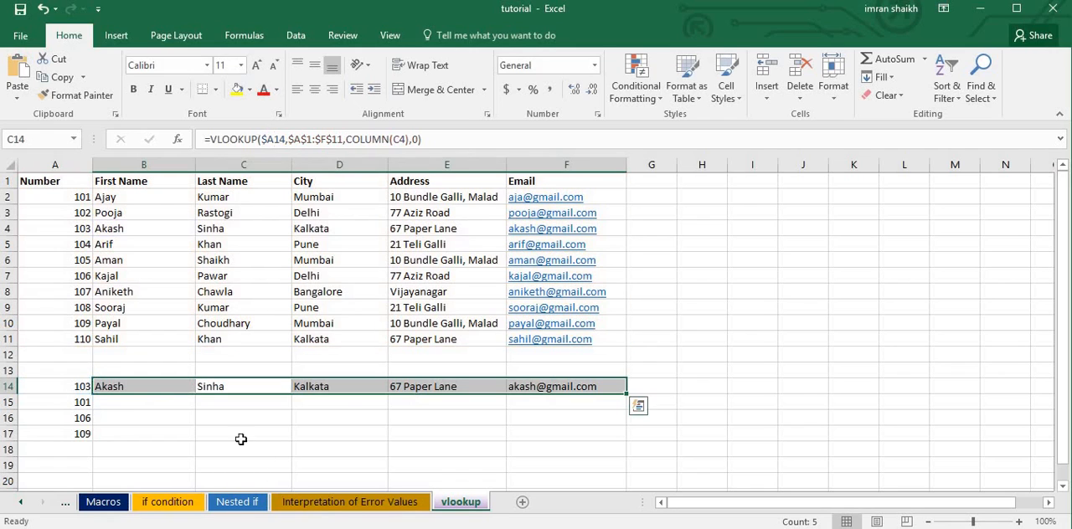
Fill the B14:F14 formulas down to row 17 and highlight the source table A1:F11 for review.
{"action": "left_click_drag", "start_coordinate": [151, 387], "coordinate": [629, 436]}
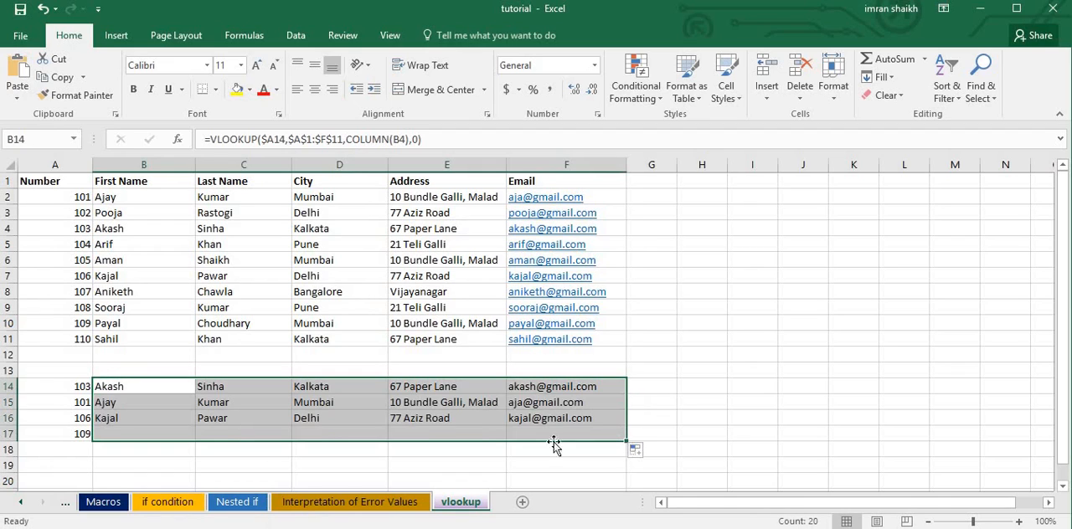
{"action": "left_click", "coordinate": [479, 424]}
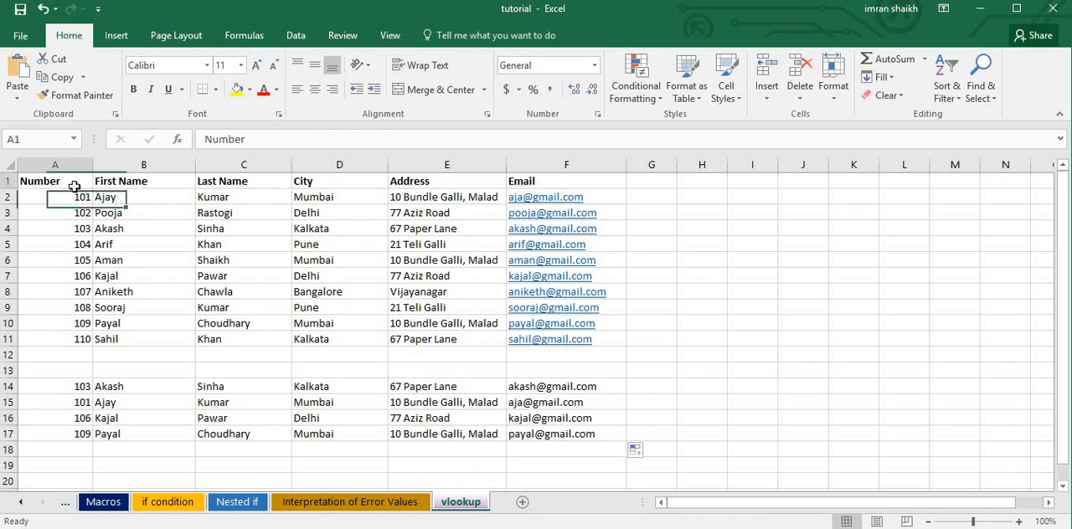
{"action": "left_click_drag", "start_coordinate": [76, 182], "coordinate": [574, 343]}
{"action": "left_click", "coordinate": [354, 293]}
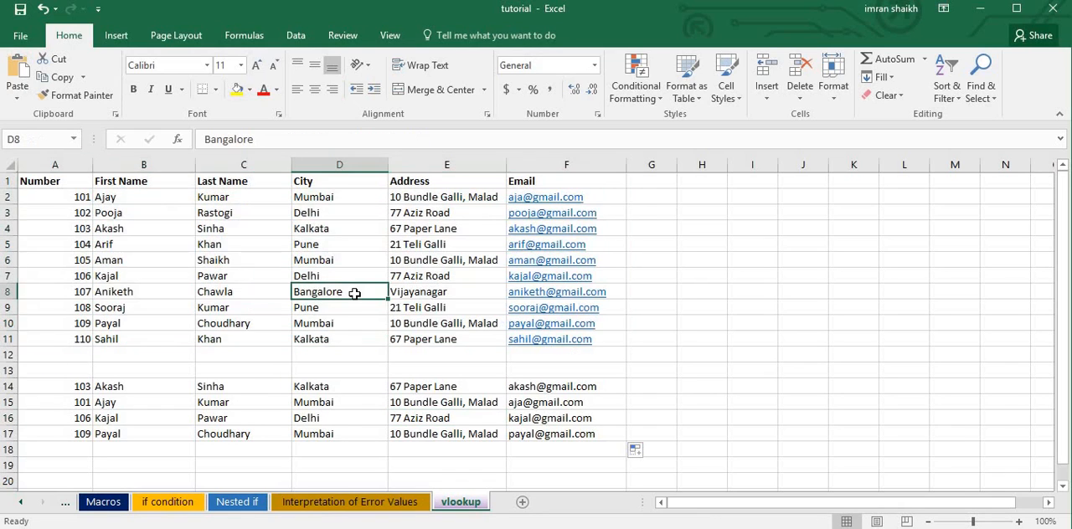